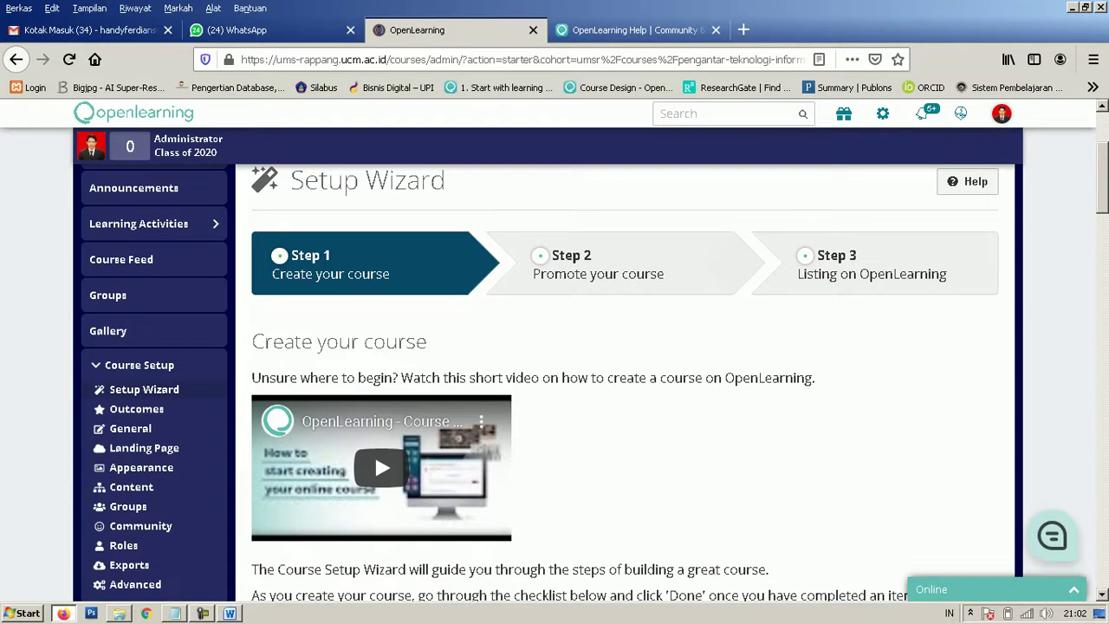
Step: Open the course's Outcomes setup page and look over its objective and learning outcome fields
{"action": "scroll", "coordinate": [624, 364], "scroll_direction": "down", "scroll_amount": 1}
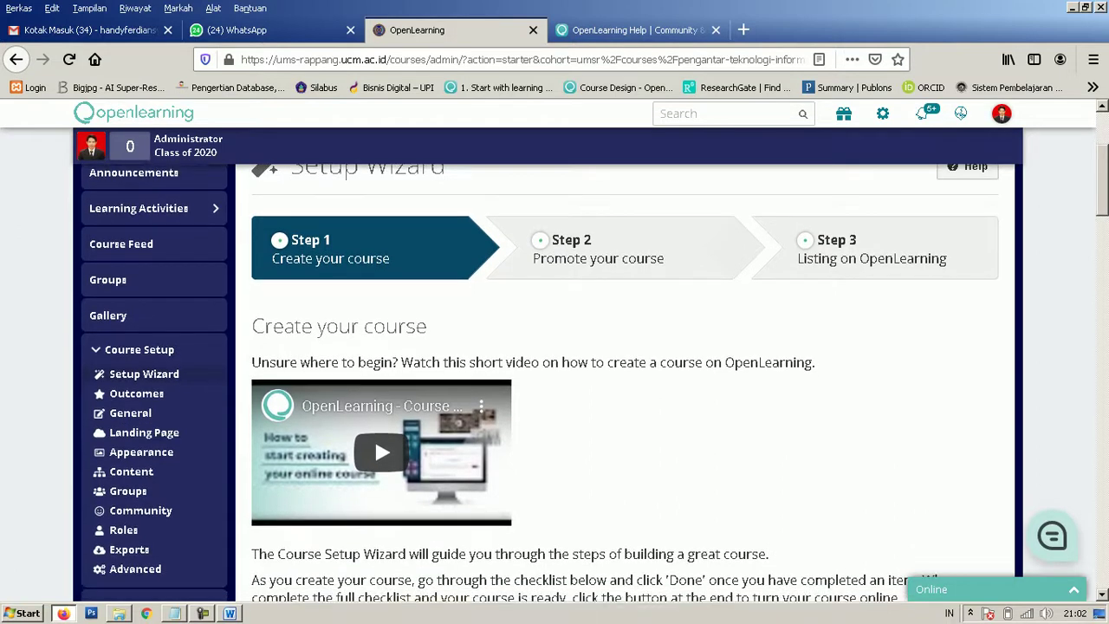
{"action": "scroll", "coordinate": [624, 364], "scroll_direction": "down", "scroll_amount": 1}
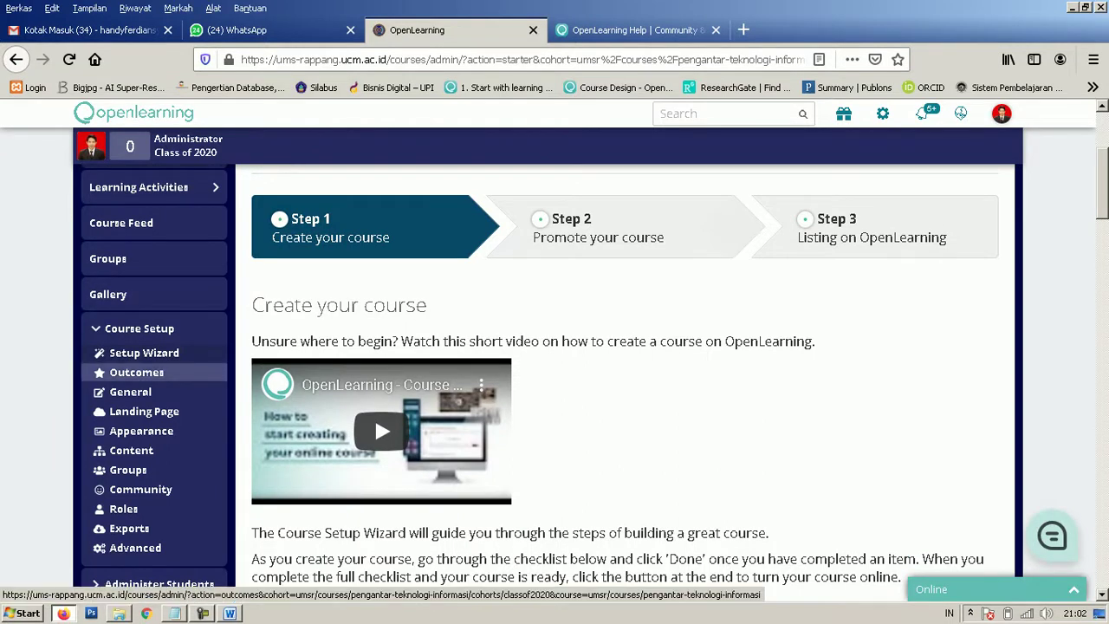
{"action": "left_click", "coordinate": [136, 371]}
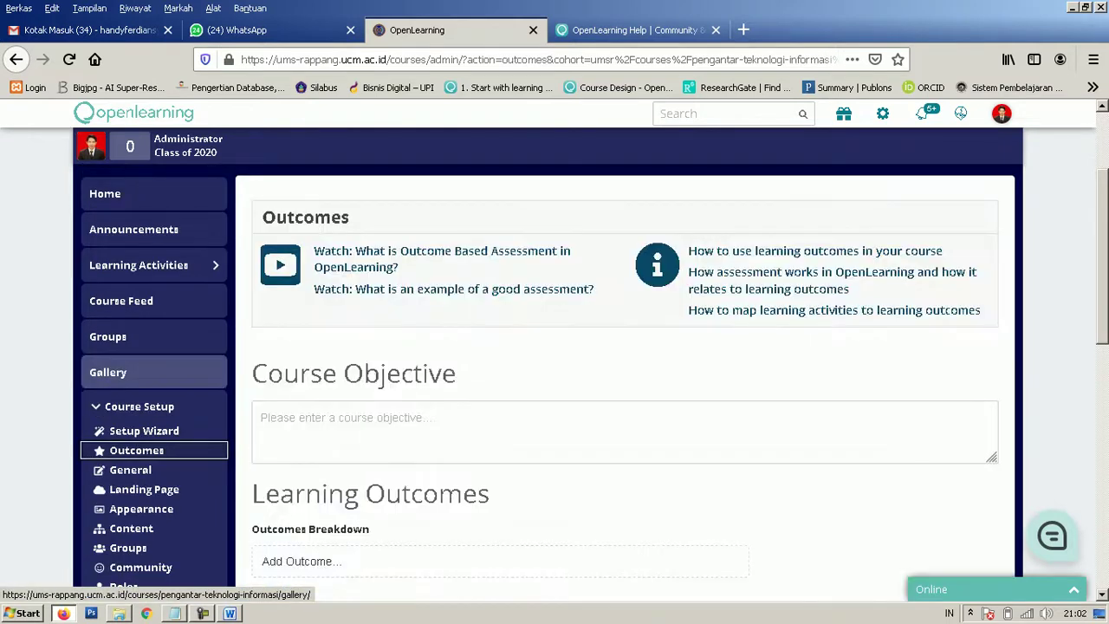
{"action": "scroll", "coordinate": [108, 336], "scroll_direction": "down", "scroll_amount": 2}
{"action": "scroll", "coordinate": [589, 381], "scroll_direction": "down", "scroll_amount": 2}
{"action": "scroll", "coordinate": [589, 381], "scroll_direction": "up", "scroll_amount": 5}
{"action": "scroll", "coordinate": [589, 381], "scroll_direction": "down", "scroll_amount": 2}
{"action": "scroll", "coordinate": [589, 381], "scroll_direction": "down", "scroll_amount": 1}
{"action": "scroll", "coordinate": [589, 381], "scroll_direction": "up", "scroll_amount": 1}
Step: Copy the Diskripsi Singkat MK paragraph from the Word document RPS Pengantar Teknologi Informasi into the Course Objective
{"action": "left_click", "coordinate": [554, 408]}
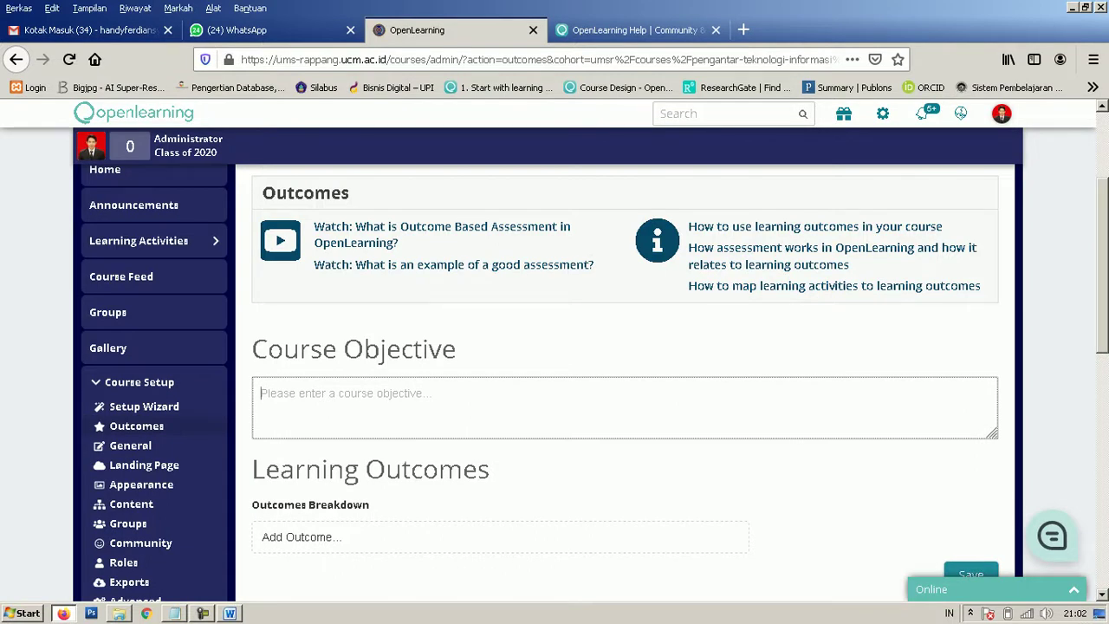
{"action": "key", "text": "alt+Tab"}
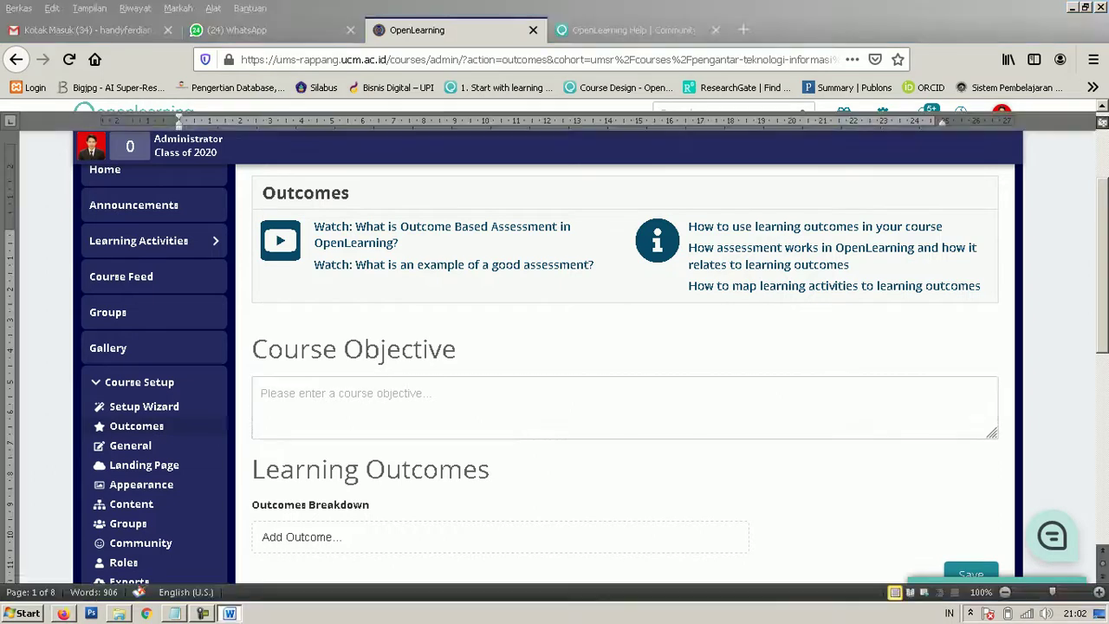
{"action": "left_click_drag", "start_coordinate": [1102, 159], "coordinate": [1101, 279]}
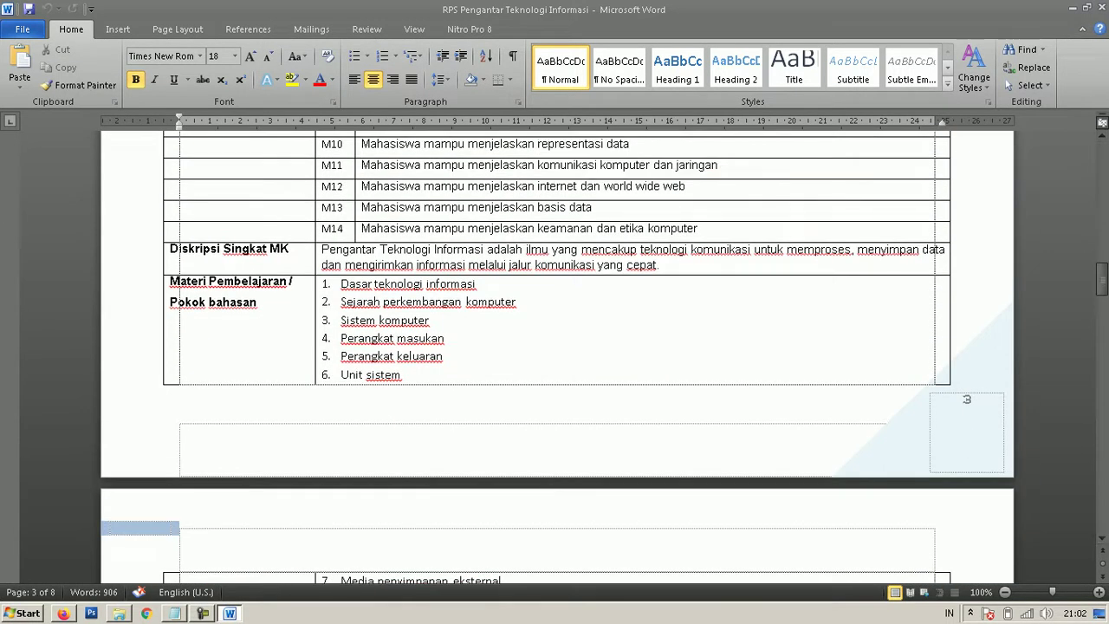
{"action": "left_click", "coordinate": [660, 265]}
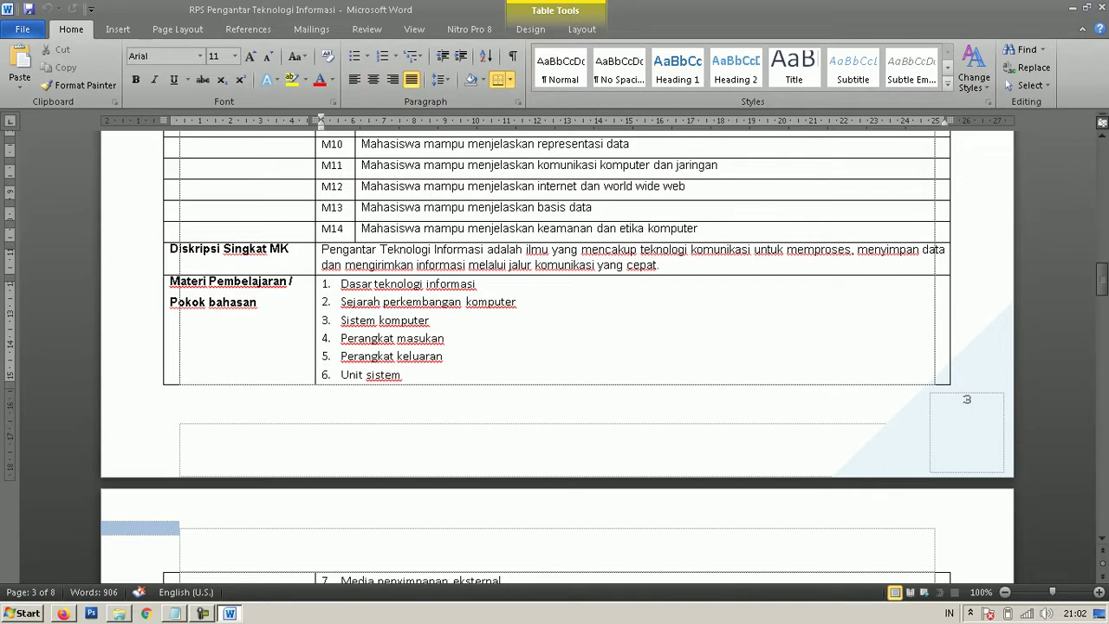
{"action": "left_click_drag", "start_coordinate": [660, 265], "coordinate": [321, 250]}
{"action": "key", "text": "ctrl+c"}
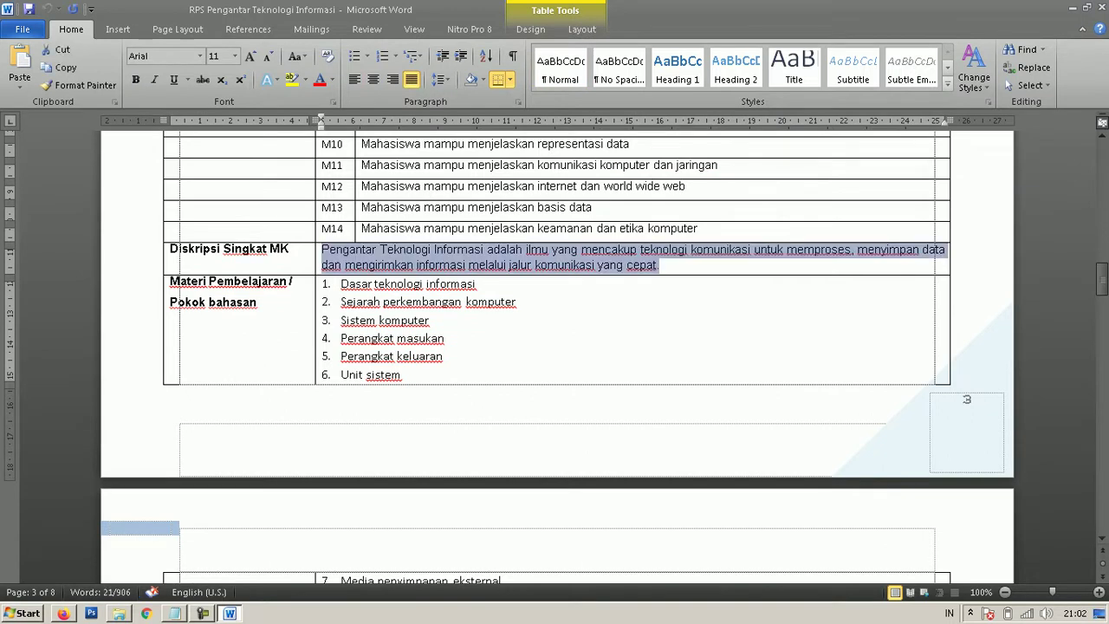
{"action": "key", "text": "alt+Tab"}
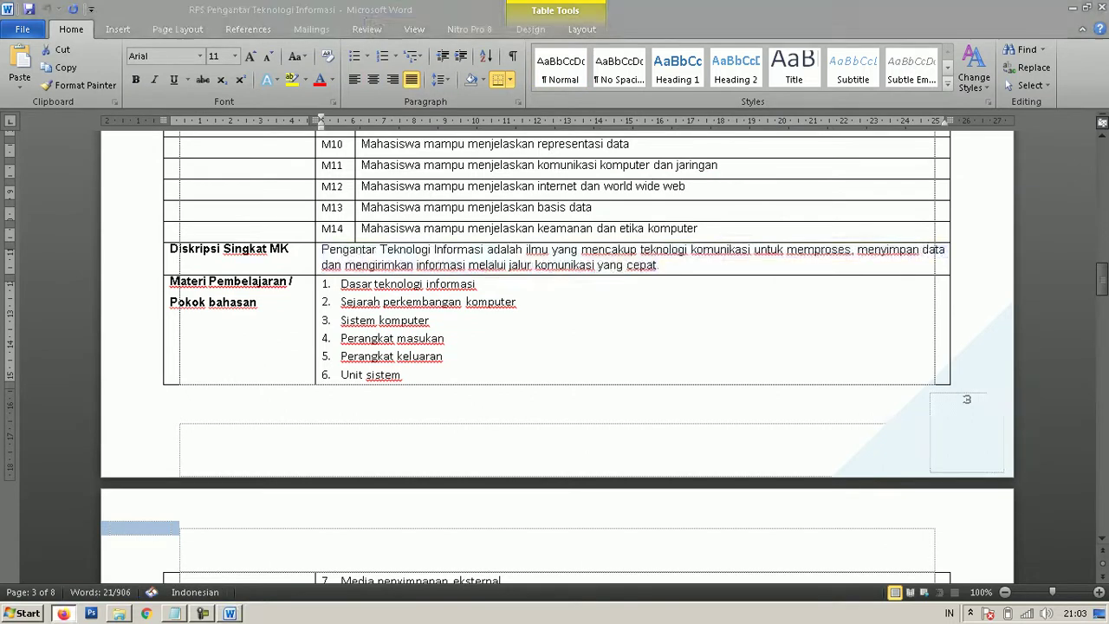
{"action": "key", "text": "ctrl+v"}
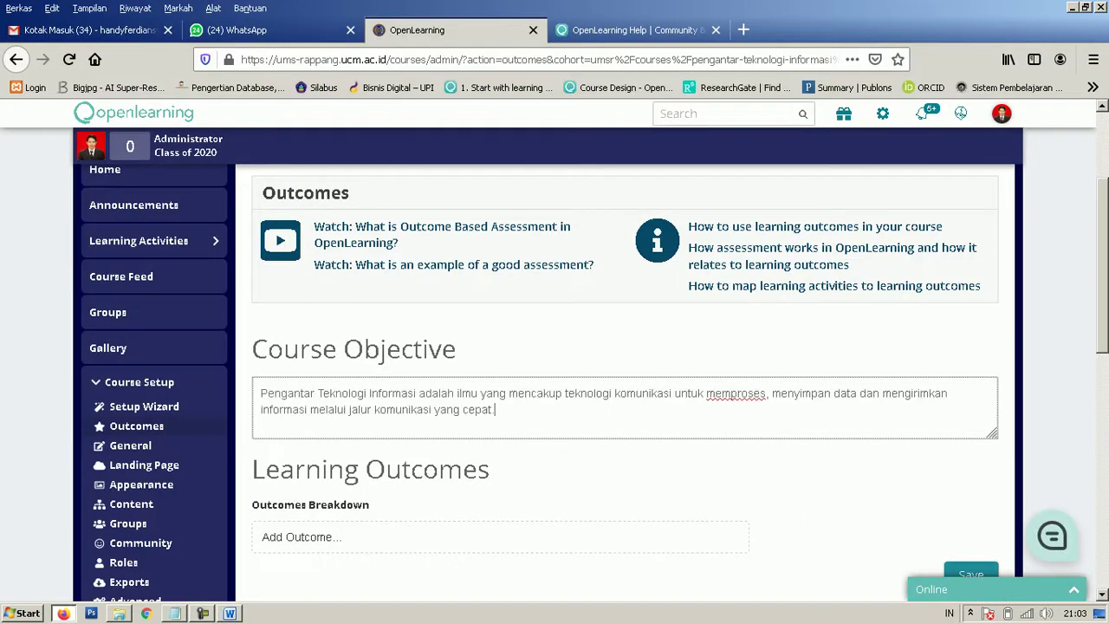
Step: Add a first learning outcome entry and select the S1 outcome sentence in the Word syllabus for copying
{"action": "scroll", "coordinate": [624, 381], "scroll_direction": "down", "scroll_amount": 4}
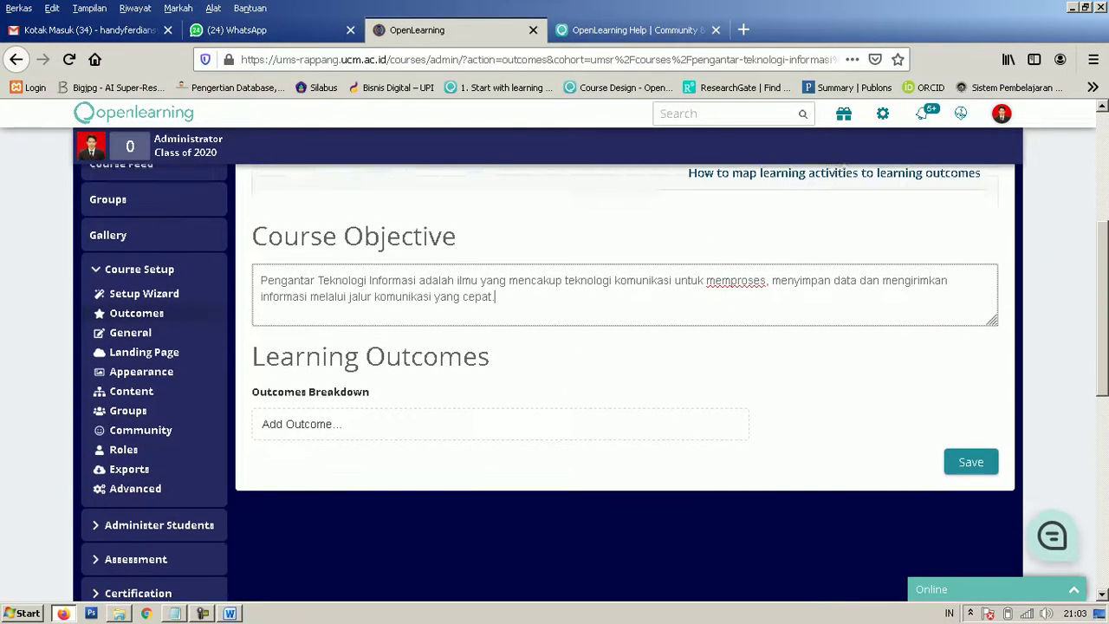
{"action": "scroll", "coordinate": [623, 381], "scroll_direction": "down", "scroll_amount": 1}
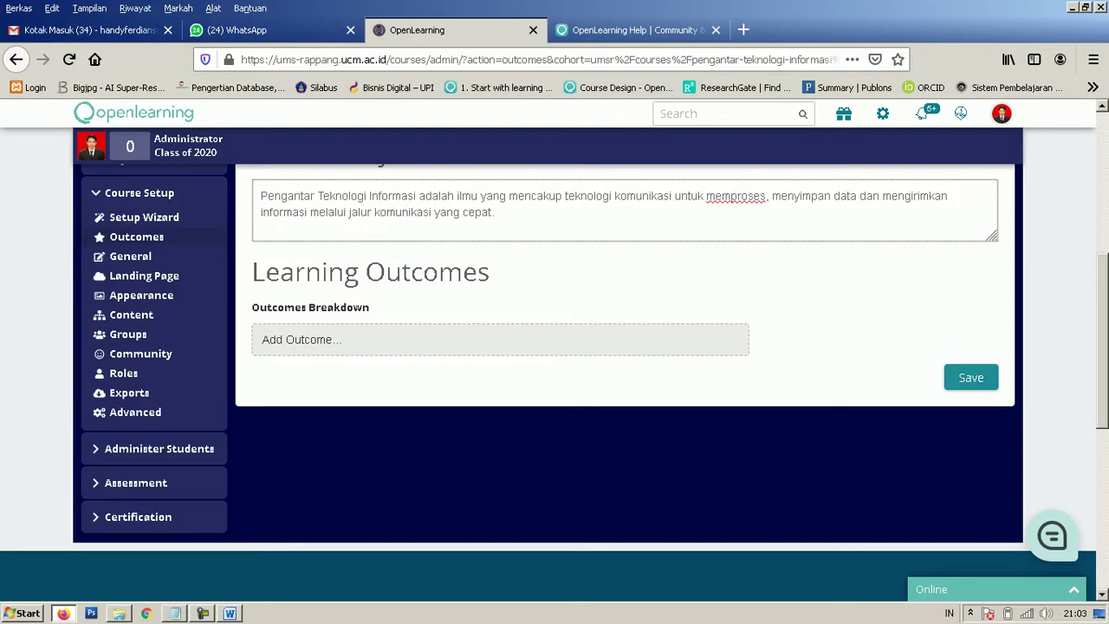
{"action": "left_click", "coordinate": [499, 339]}
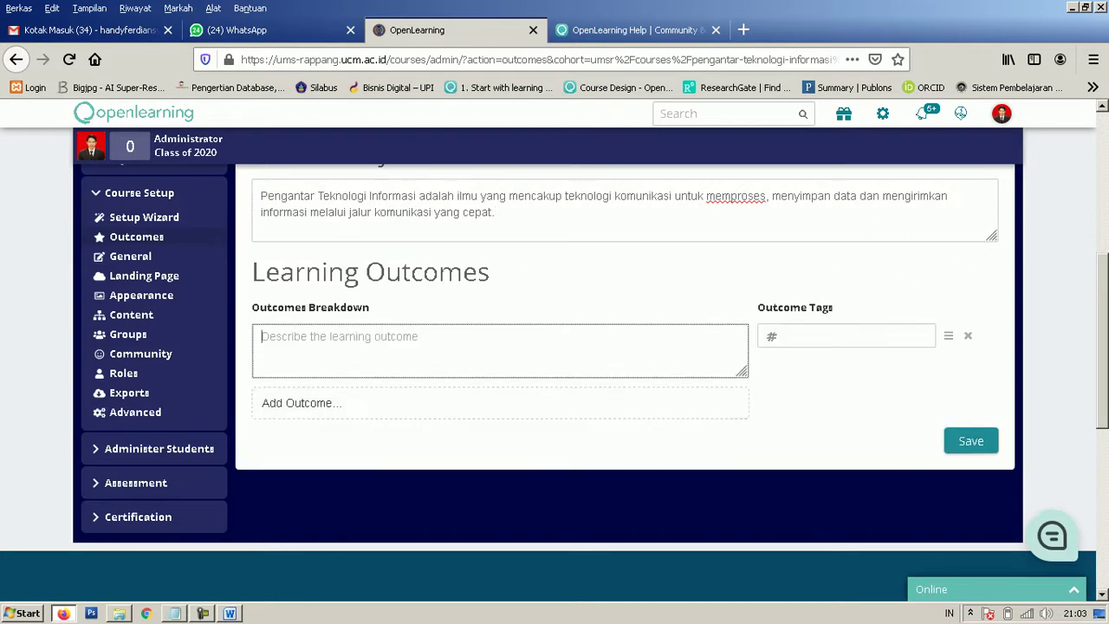
{"action": "left_click", "coordinate": [230, 613]}
{"action": "key", "text": "alt+Tab"}
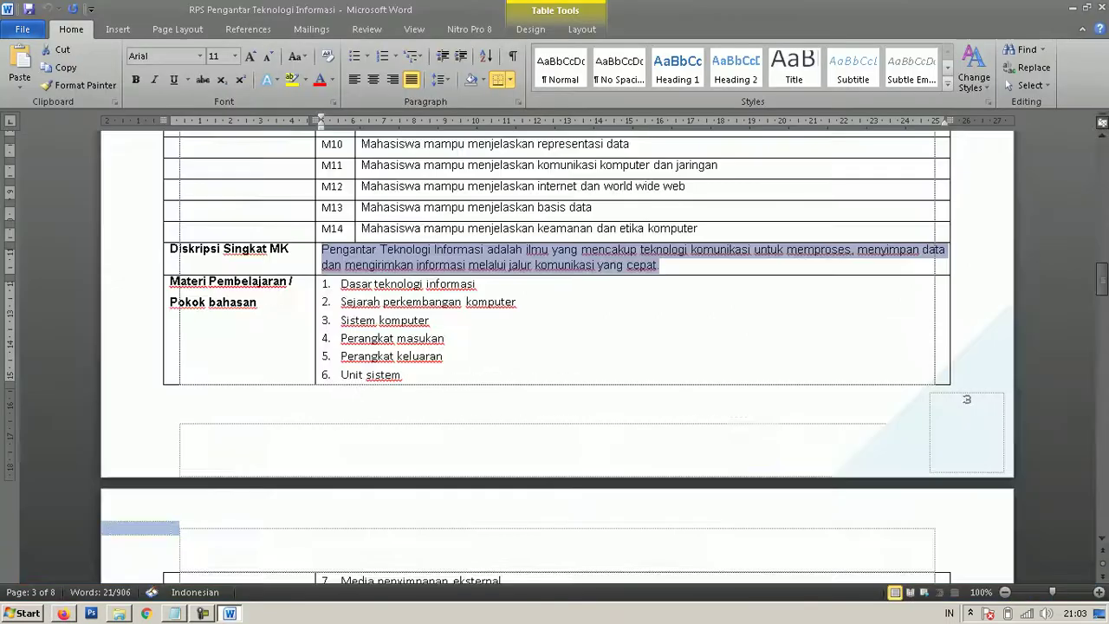
{"action": "left_click_drag", "start_coordinate": [1101, 278], "coordinate": [1101, 216]}
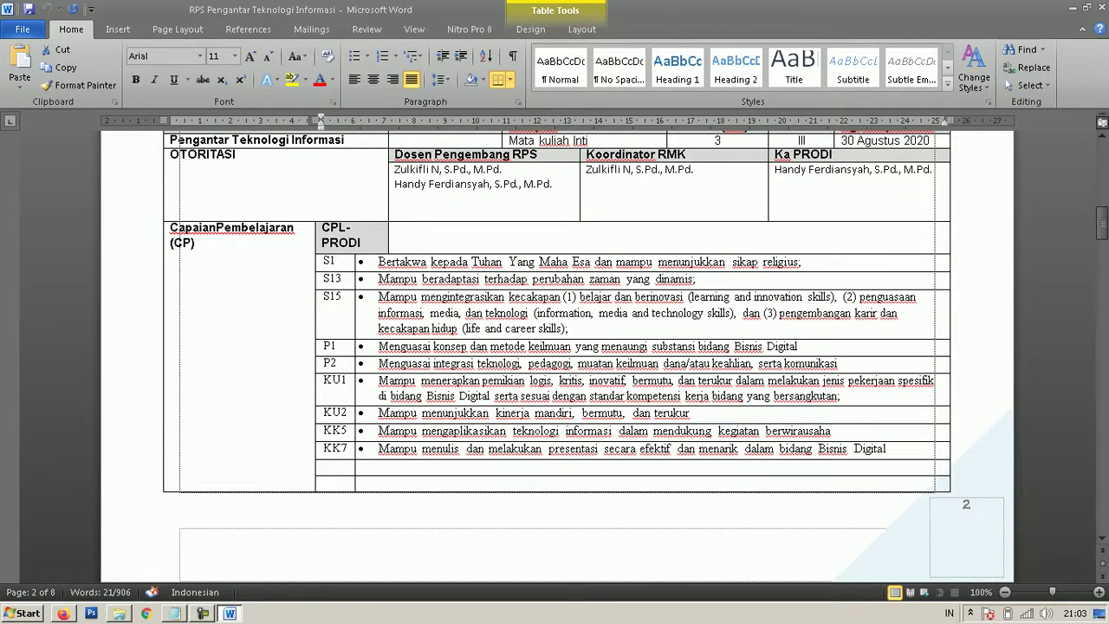
{"action": "left_click", "coordinate": [379, 262]}
{"action": "key", "text": "shift+End"}
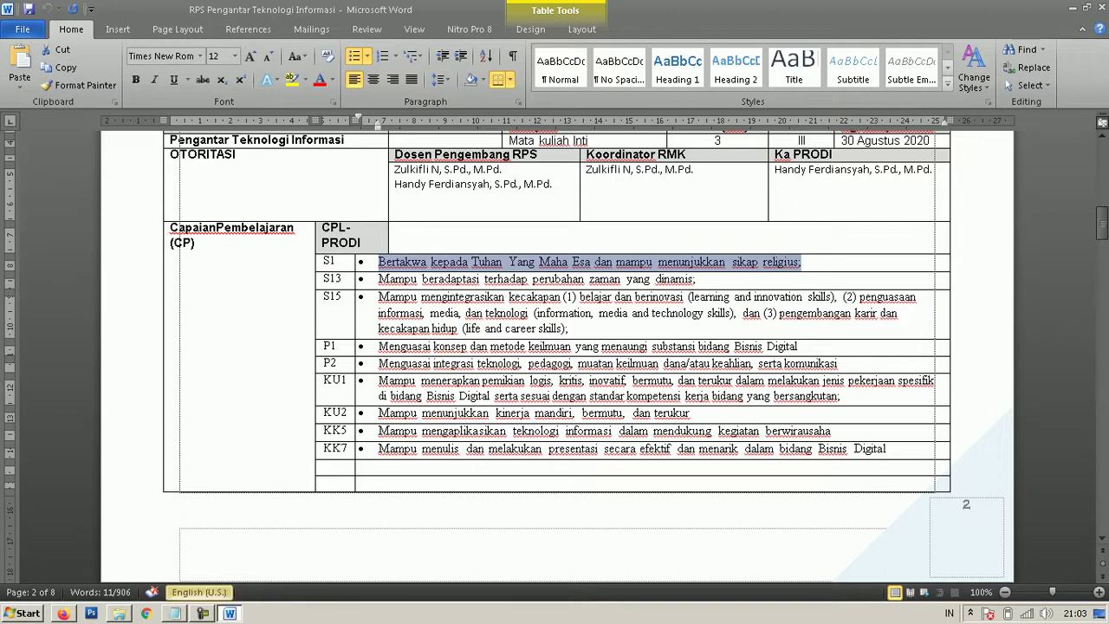
Step: Return to OpenLearning, fill the first outcome with the S1 sentence without its leading bullet, and tag it sikap1
{"action": "key", "text": "alt+Tab"}
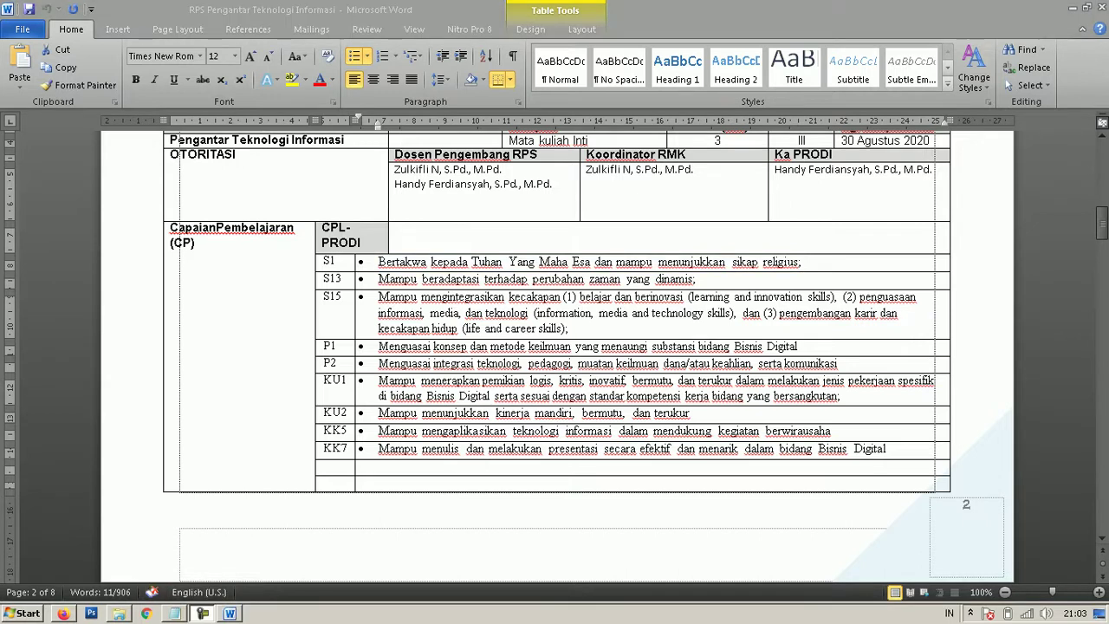
{"action": "key", "text": "alt+Tab"}
{"action": "key", "text": "alt+Tab"}
{"action": "left_click", "coordinate": [500, 351]}
{"action": "type", "text": "•\tBertakwa kepada Tuhan Yang Maha Esa dan mampu menunjukkan sikap religius;"}
{"action": "left_click", "coordinate": [287, 336]}
{"action": "key", "text": "BackSpace"}
{"action": "key", "text": "BackSpace"}
{"action": "left_click", "coordinate": [853, 336]}
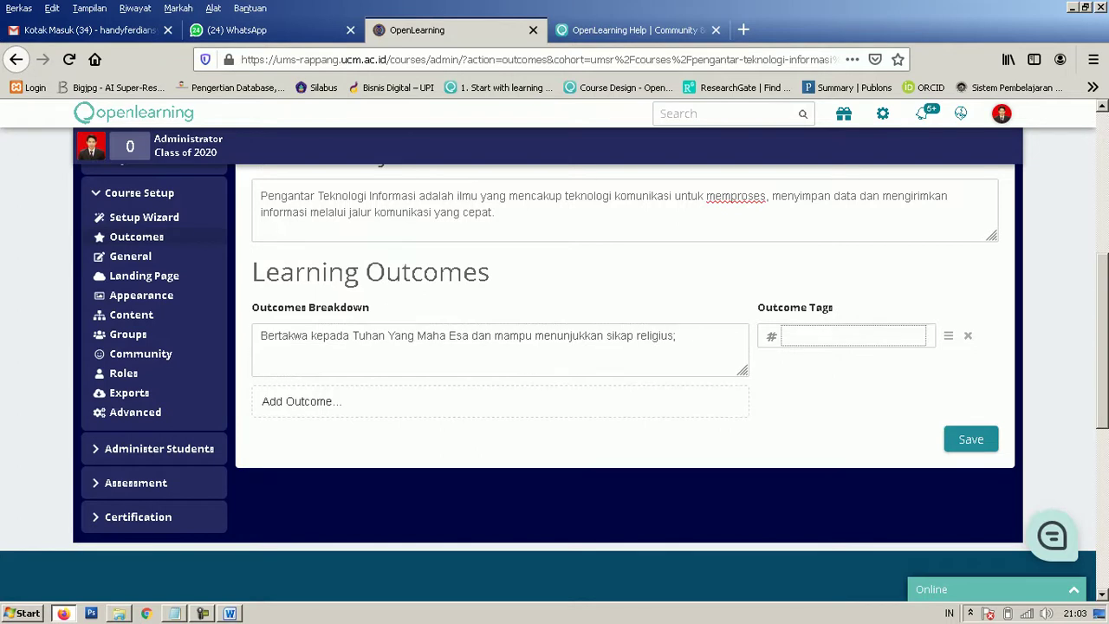
{"action": "type", "text": "sikap1"}
Step: Add a second learning outcome containing the S13 sentence copied from the Word syllabus, without its leading bullet
{"action": "left_click", "coordinate": [500, 401]}
{"action": "key", "text": "alt+Tab"}
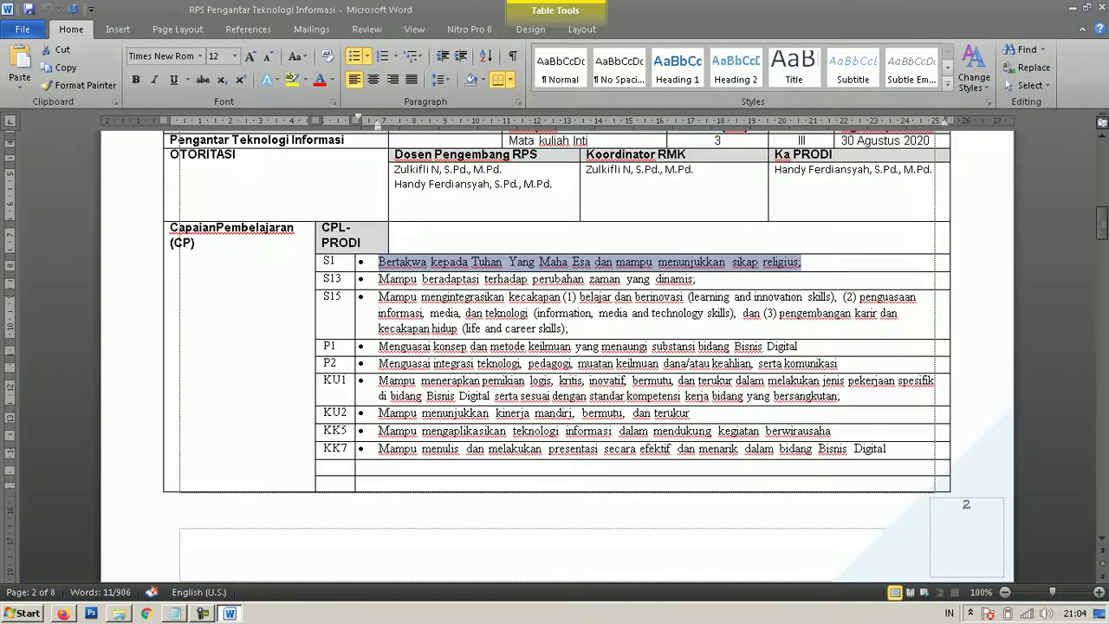
{"action": "left_click_drag", "start_coordinate": [342, 279], "coordinate": [322, 279]}
{"action": "left_click", "coordinate": [379, 279]}
{"action": "key", "text": "shift+End"}
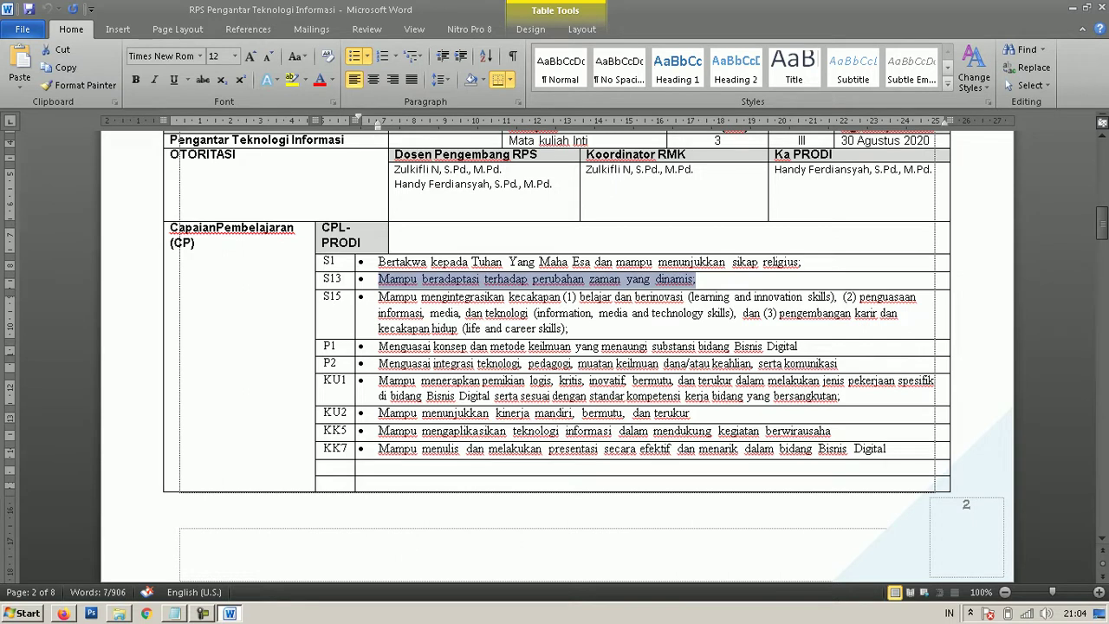
{"action": "key", "text": "ctrl+c"}
{"action": "key", "text": "alt+Tab"}
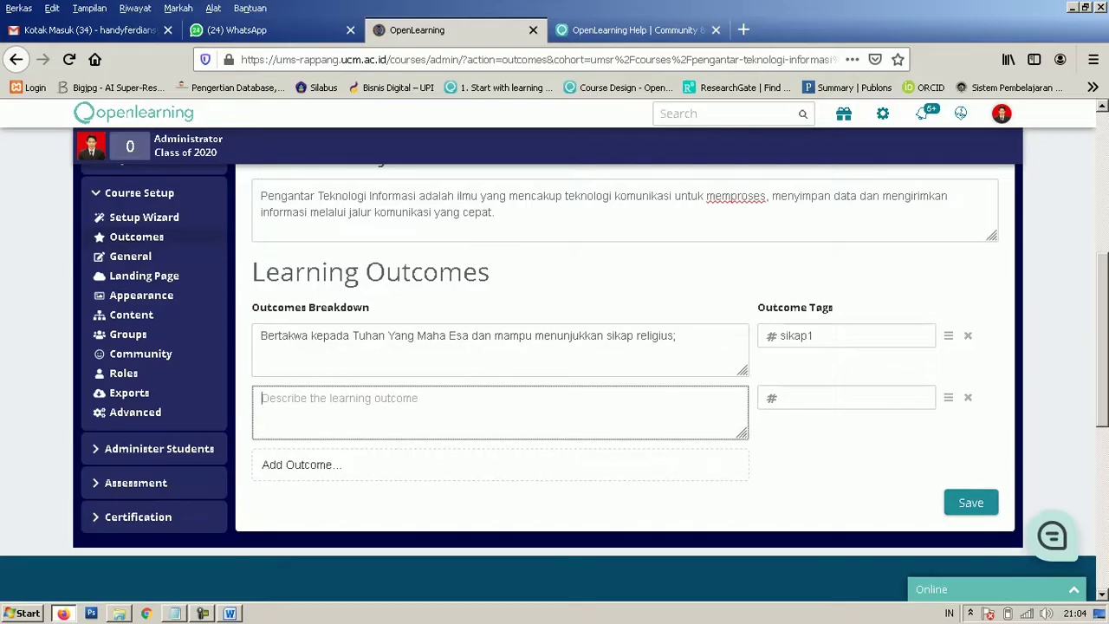
{"action": "key", "text": "ctrl+v"}
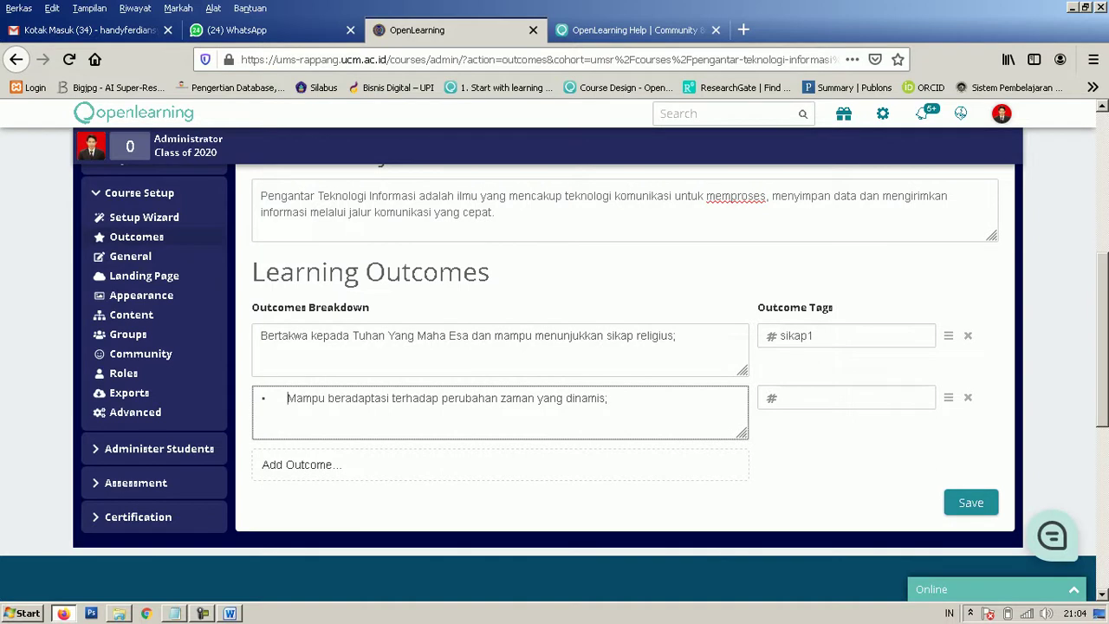
{"action": "key", "text": "BackSpace"}
{"action": "key", "text": "BackSpace"}
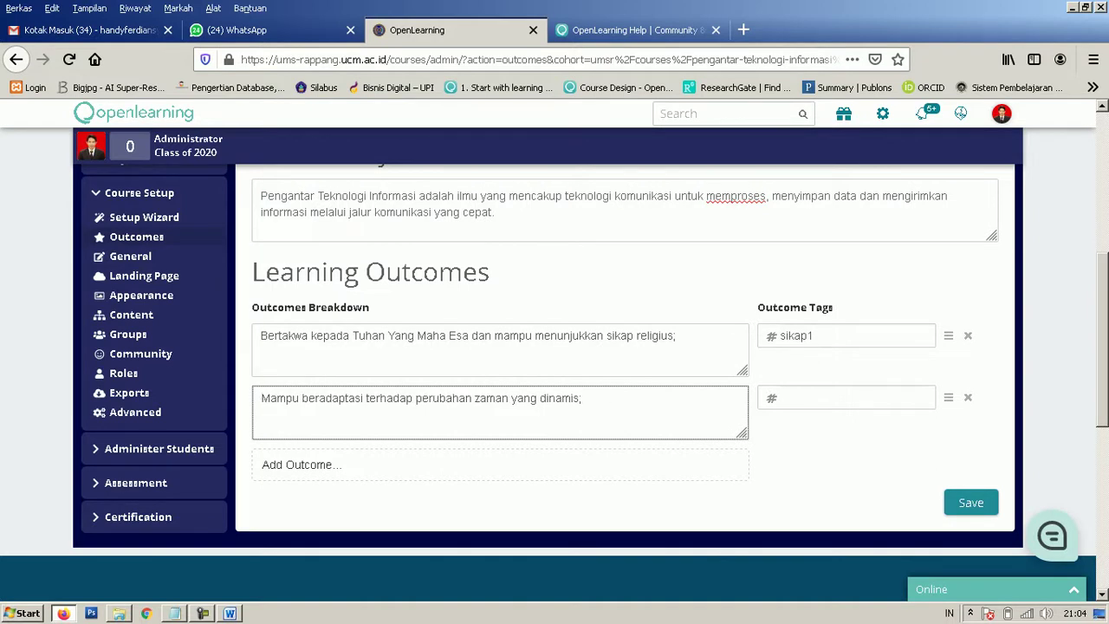
Step: Set the second outcome's tag to sikap13
{"action": "left_click", "coordinate": [853, 398]}
{"action": "type", "text": "sika"}
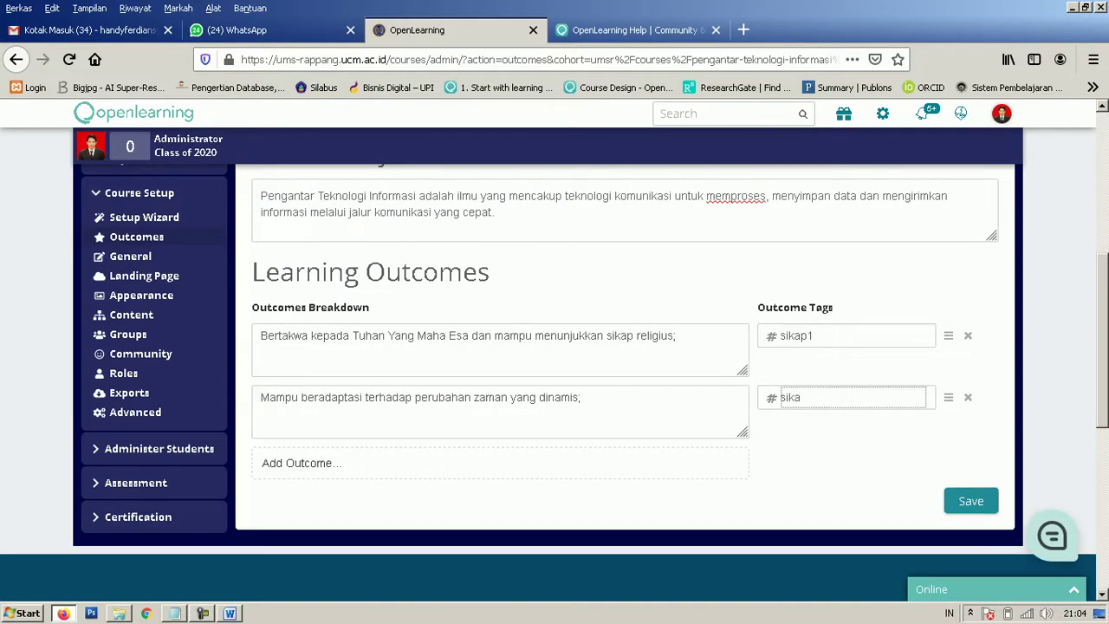
{"action": "type", "text": "p13"}
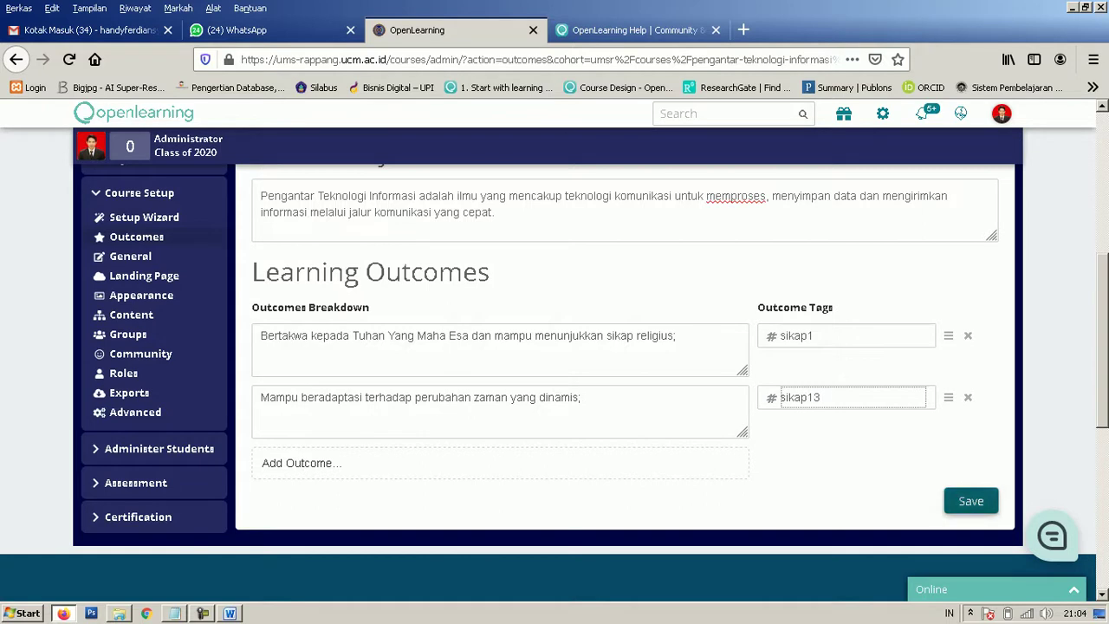
Step: Add a third learning outcome containing the S15 text copied from the Word syllabus, without its leading bullet
{"action": "left_click", "coordinate": [500, 463]}
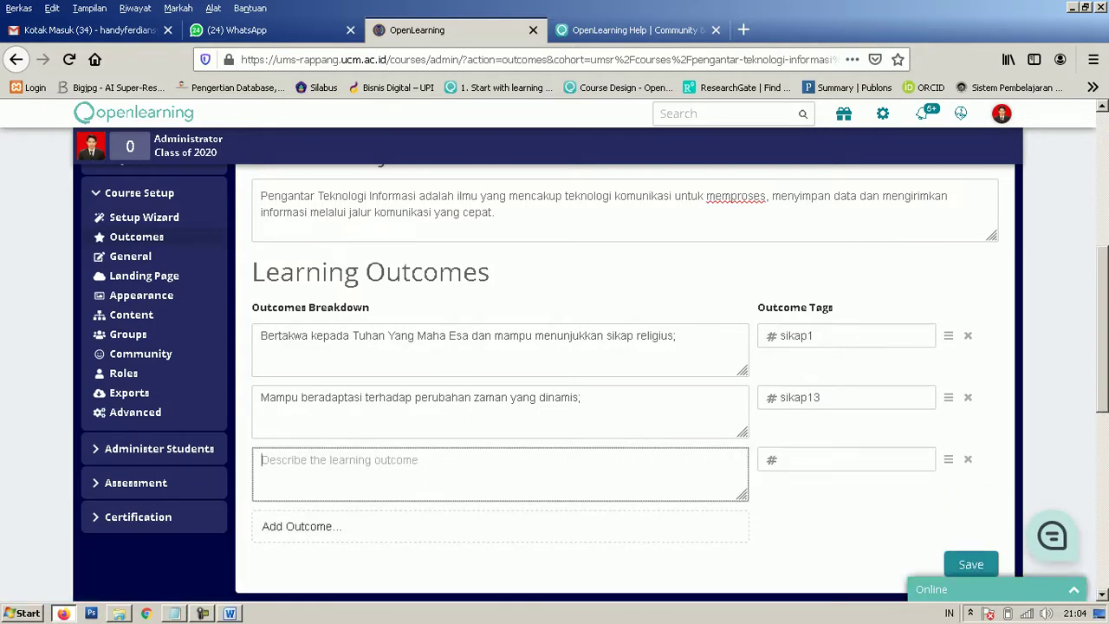
{"action": "key", "text": "alt+Tab"}
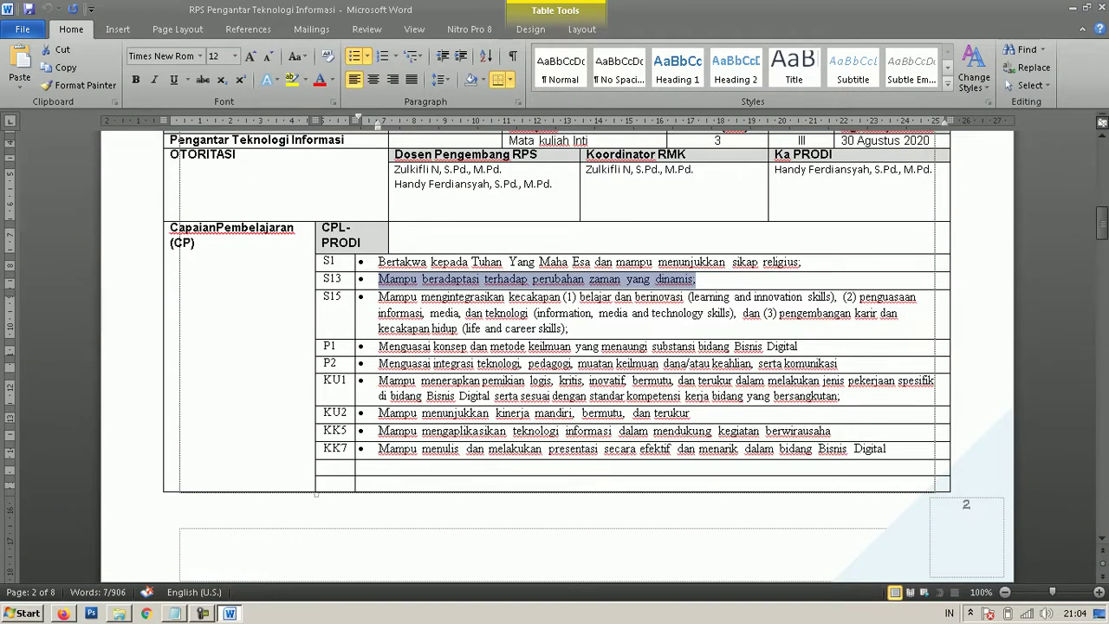
{"action": "left_click", "coordinate": [569, 329]}
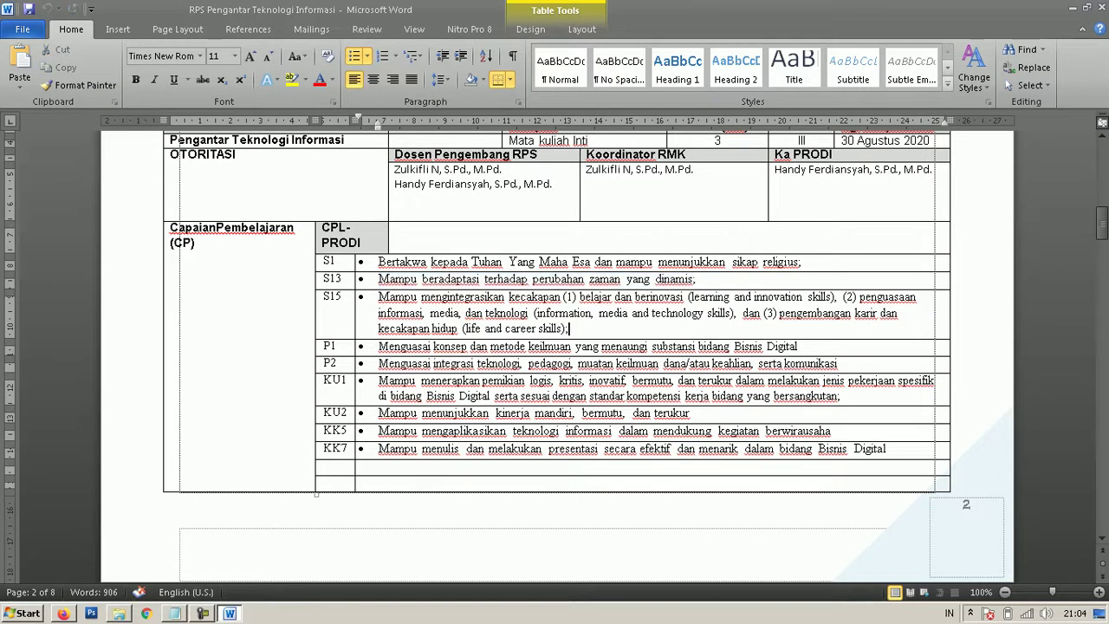
{"action": "left_click_drag", "start_coordinate": [569, 330], "coordinate": [379, 297]}
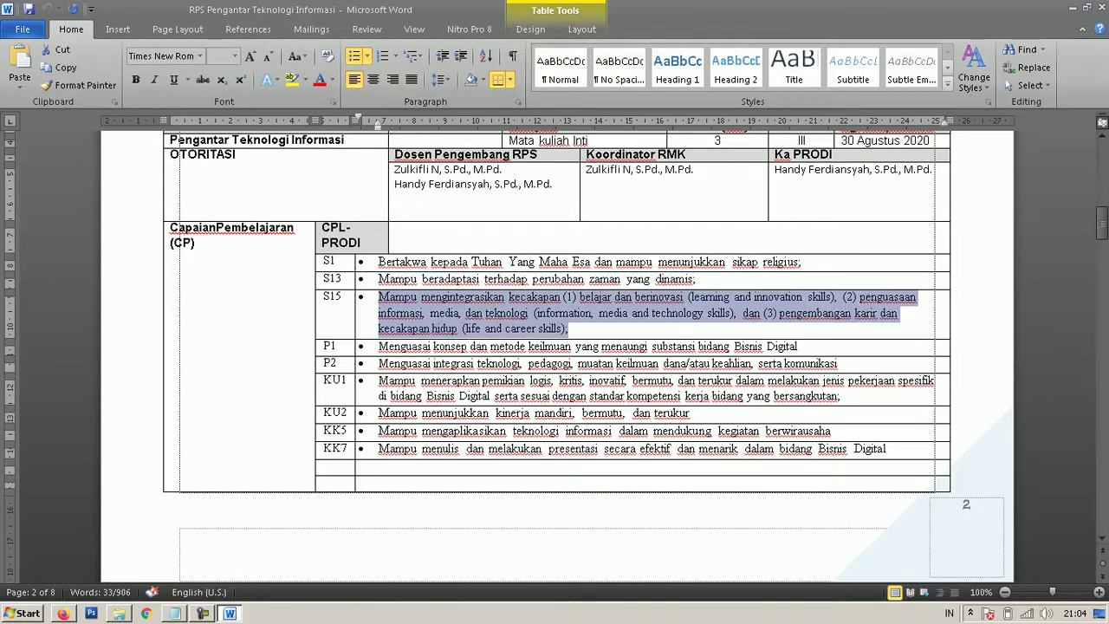
{"action": "left_click", "coordinate": [63, 614]}
{"action": "key", "text": "ctrl+v"}
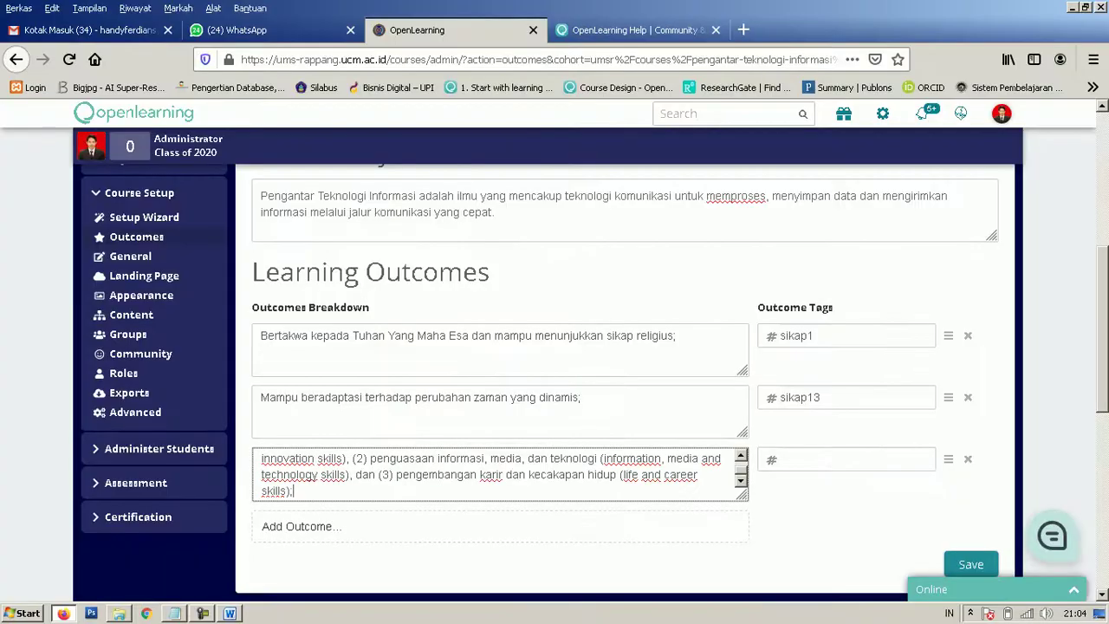
{"action": "key", "text": "Up"}
{"action": "key", "text": "Up"}
{"action": "key", "text": "Up"}
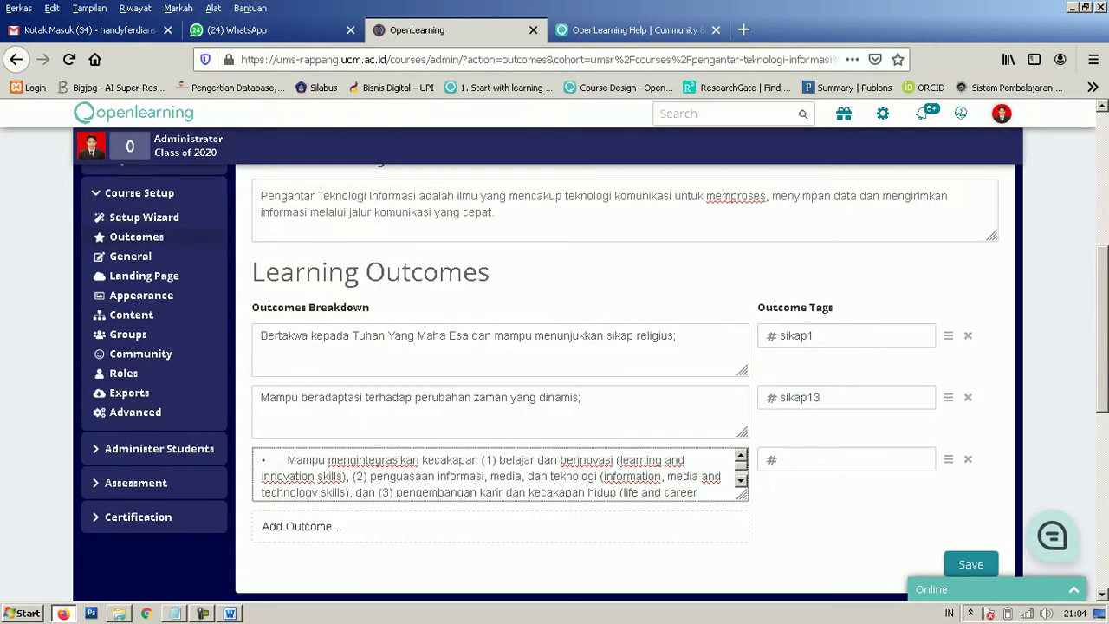
{"action": "key", "text": "BackSpace"}
{"action": "key", "text": "BackSpace"}
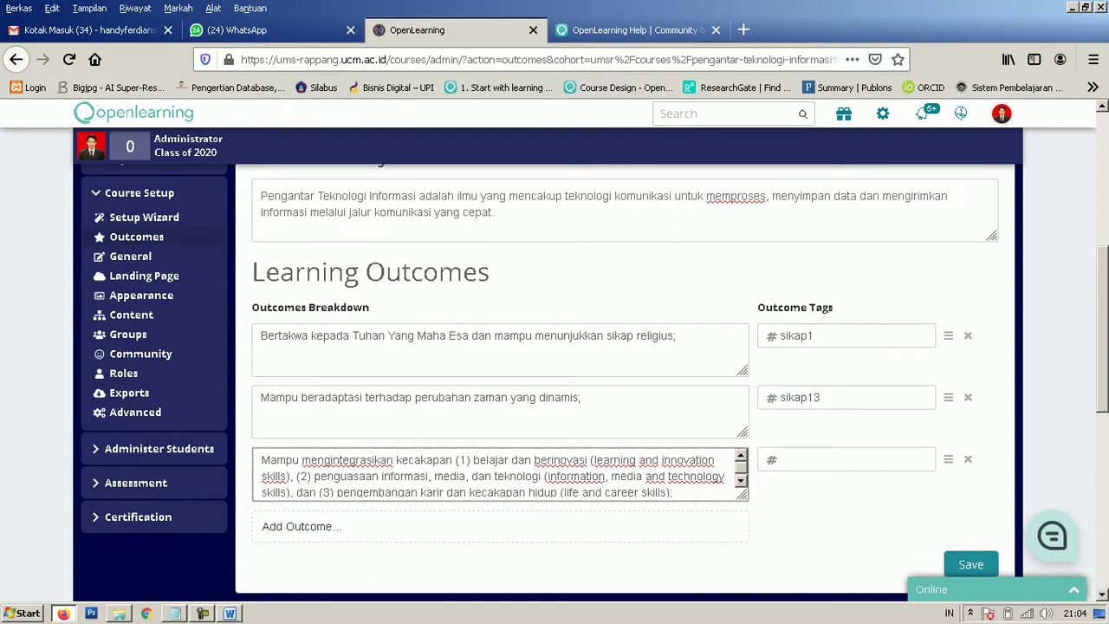
Step: Set the third outcome's tag to sikap15
{"action": "key", "text": "Tab"}
{"action": "type", "text": "sikap"}
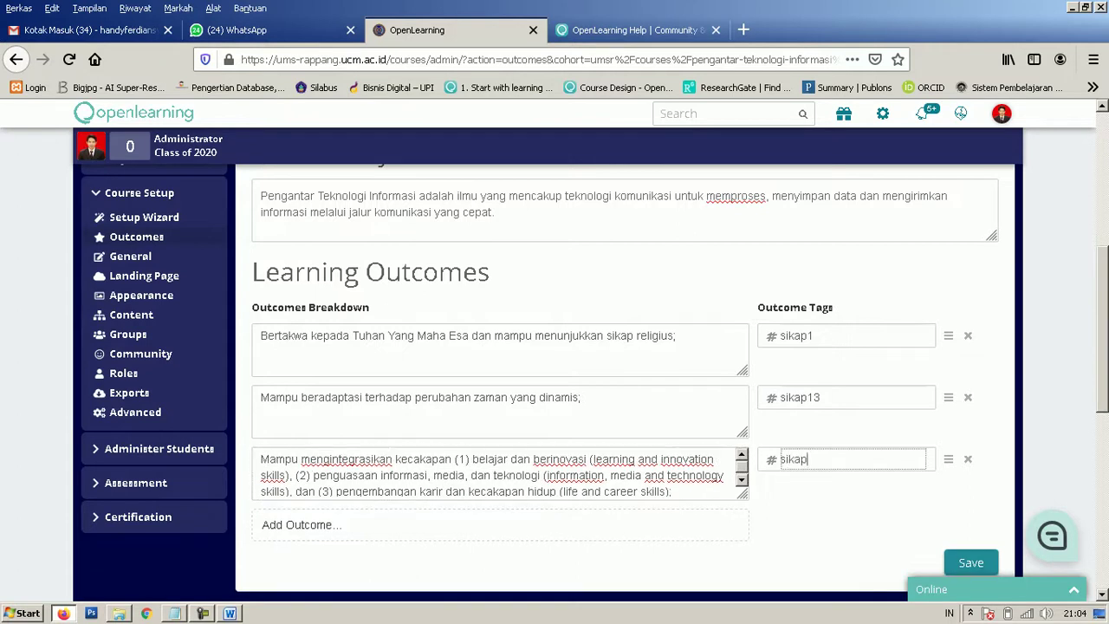
{"action": "type", "text": "15"}
Step: Add a fourth learning outcome containing the P1 sentence copied from the Word syllabus, without its leading bullet
{"action": "key", "text": "Tab"}
{"action": "key", "text": "Return"}
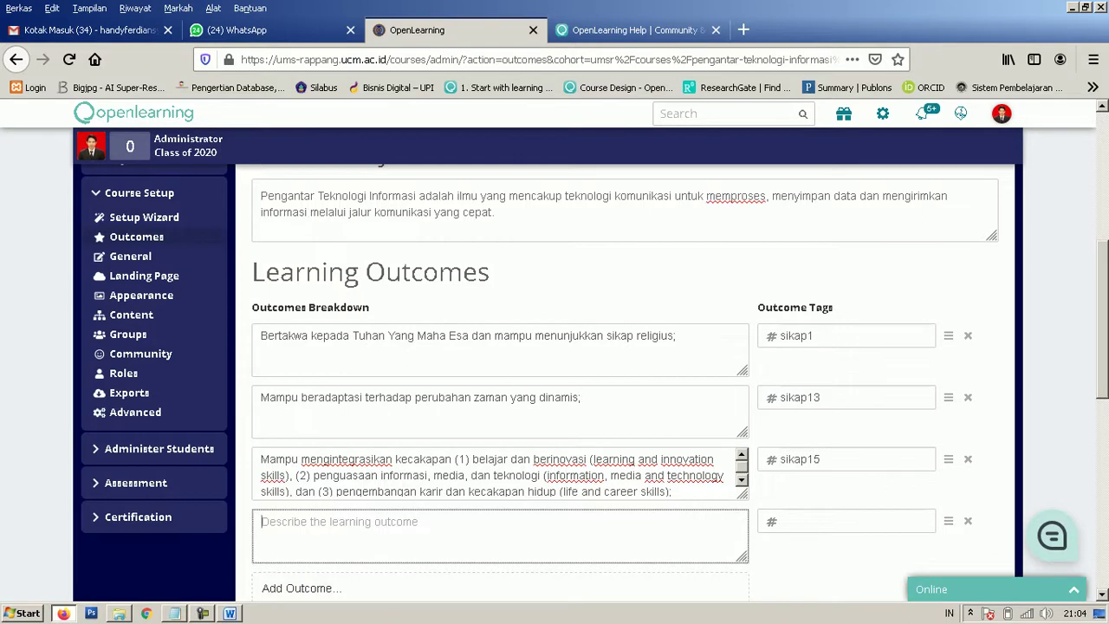
{"action": "key", "text": "alt+Tab"}
{"action": "left_click", "coordinate": [380, 346]}
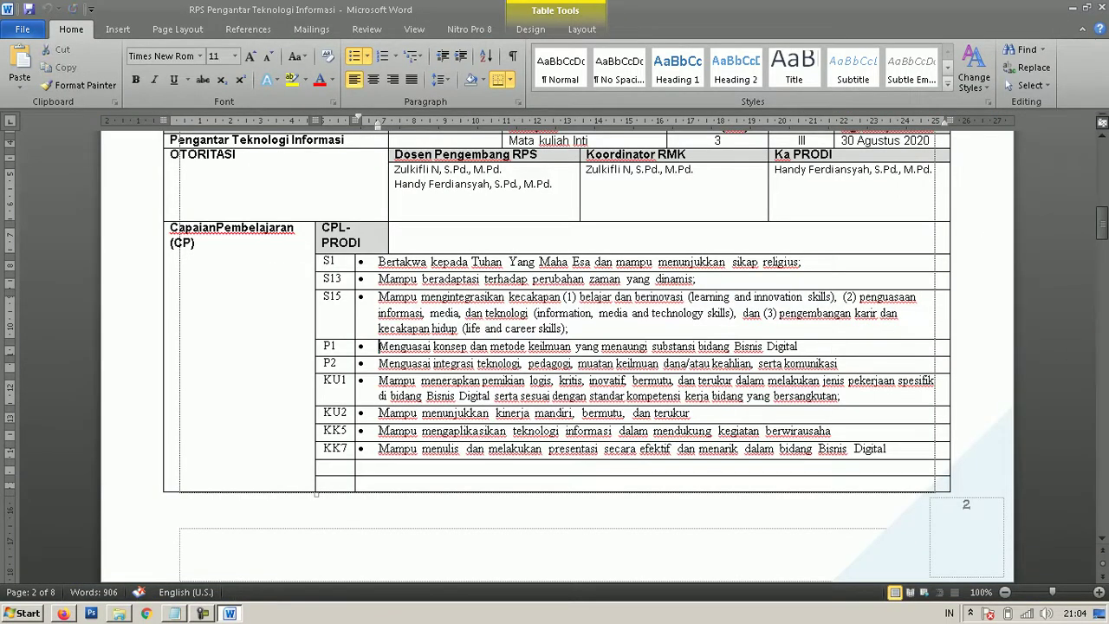
{"action": "key", "text": "shift+End"}
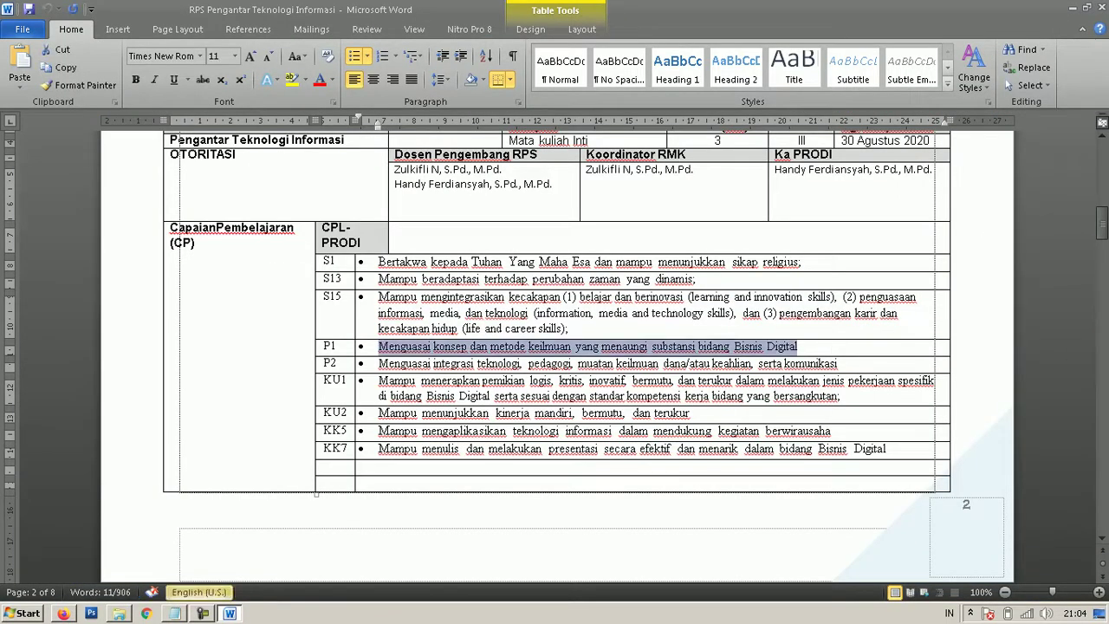
{"action": "key", "text": "alt+Tab"}
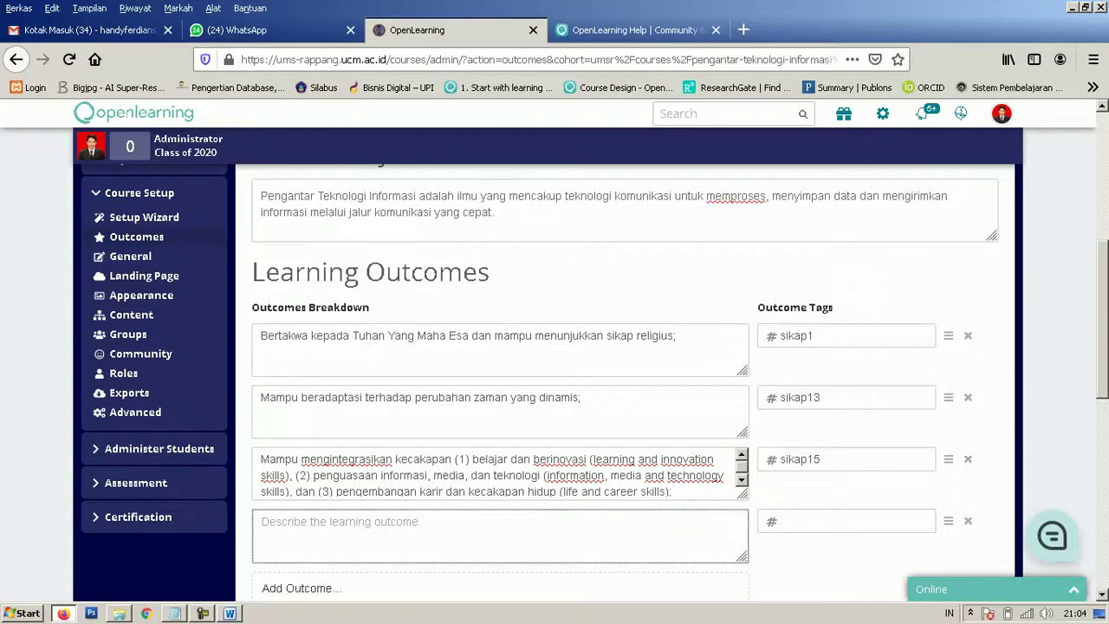
{"action": "type", "text": "•\tMenguasai konsep dan metode keilmuan yang menaungi substansi bidang Bisnis Digital"}
{"action": "key", "text": "Home"}
{"action": "key", "text": "Delete"}
{"action": "key", "text": "Delete"}
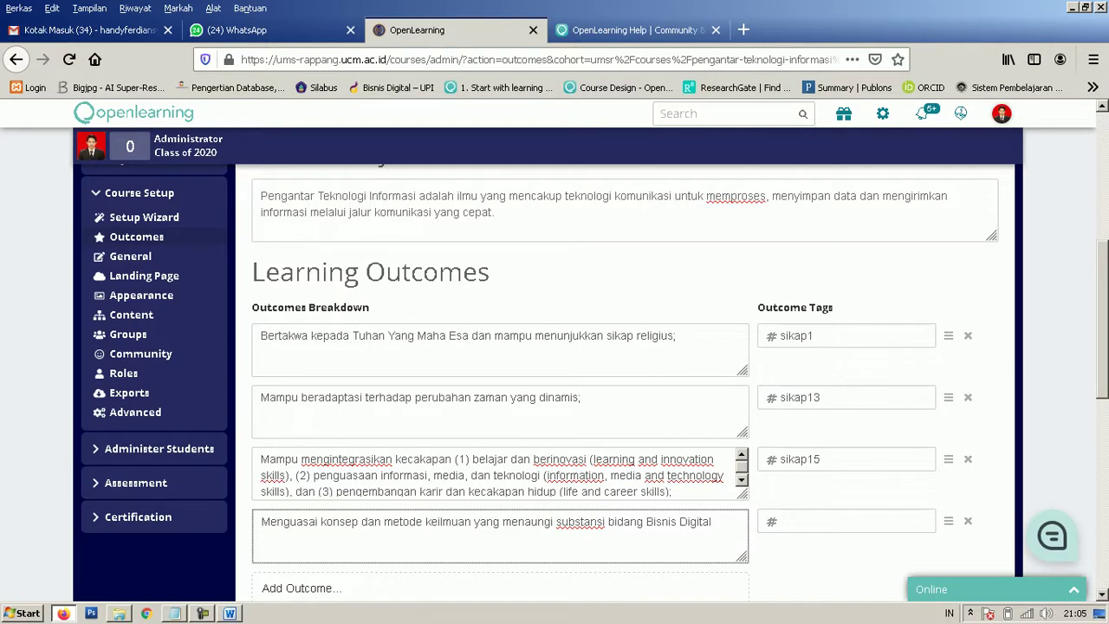
Step: Set the fourth outcome's tag to pengetahuan1
{"action": "left_click", "coordinate": [230, 613]}
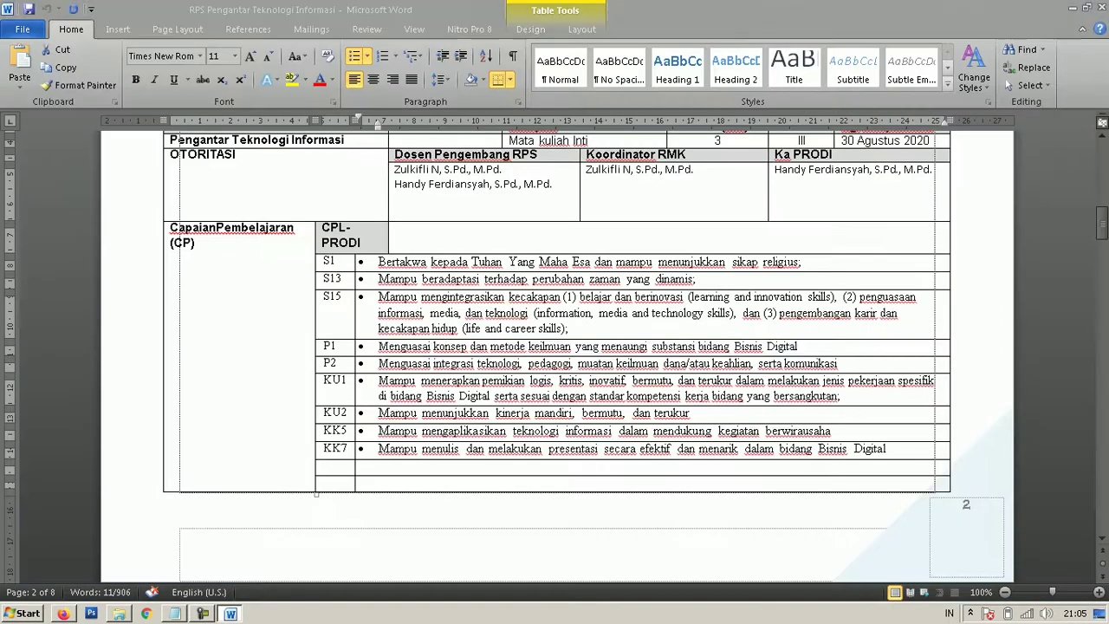
{"action": "key", "text": "alt+Tab"}
{"action": "left_click", "coordinate": [852, 520]}
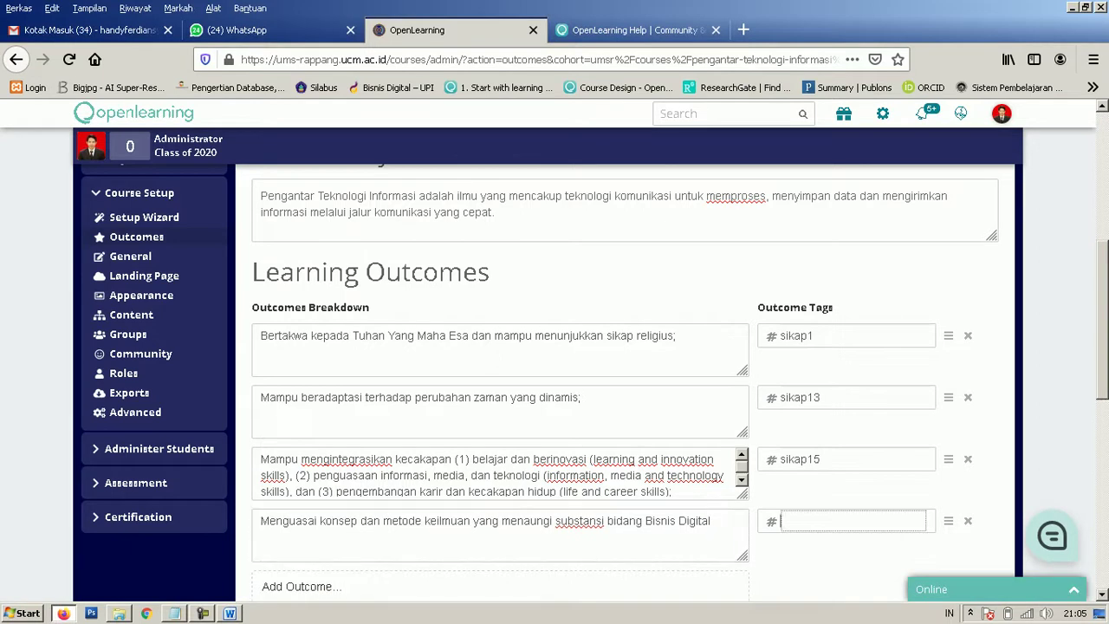
{"action": "type", "text": "pengetahuan1"}
Step: Add a fifth learning outcome containing the P2 sentence copied from the Word syllabus, without its leading bullet
{"action": "key", "text": "alt+Tab"}
{"action": "key", "text": "alt+Tab"}
{"action": "key", "text": "alt+Tab"}
{"action": "left_click", "coordinate": [379, 364]}
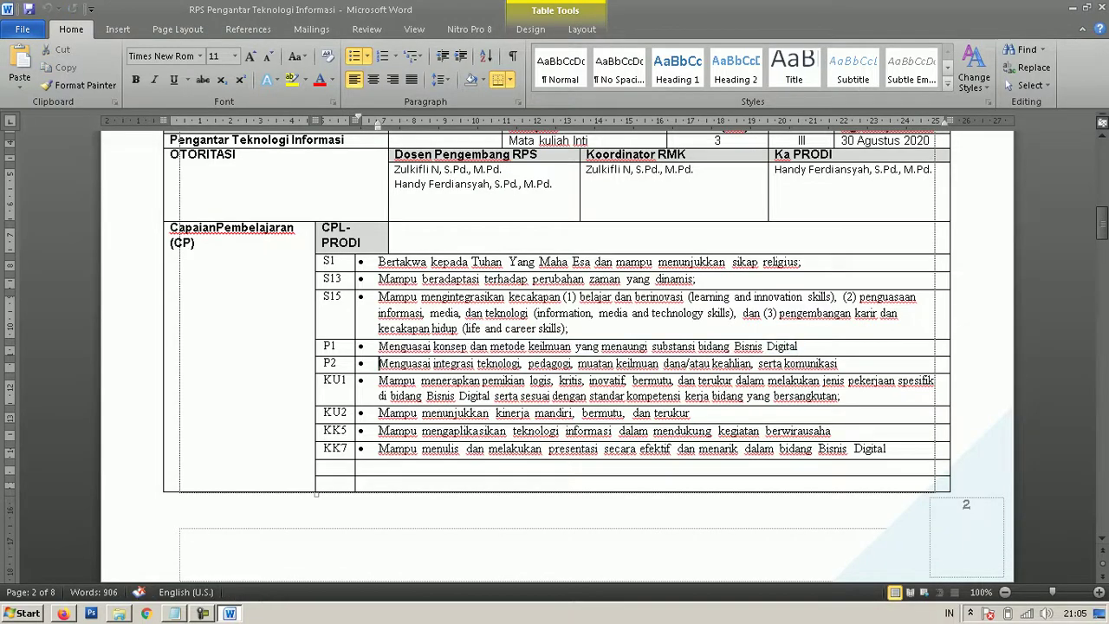
{"action": "key", "text": "shift+End"}
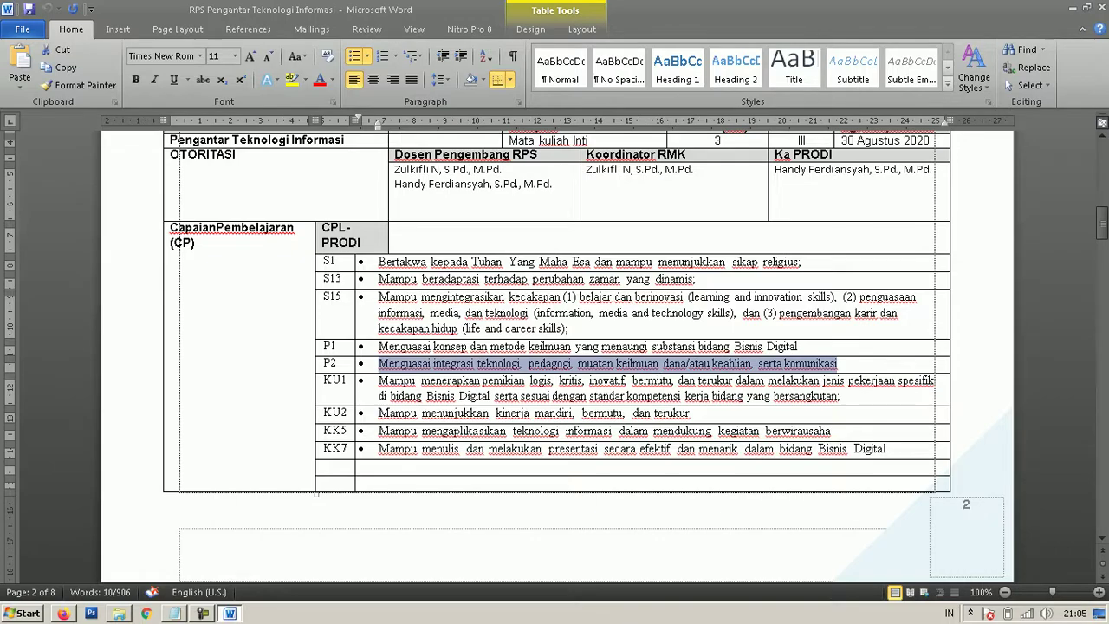
{"action": "key", "text": "alt+Tab"}
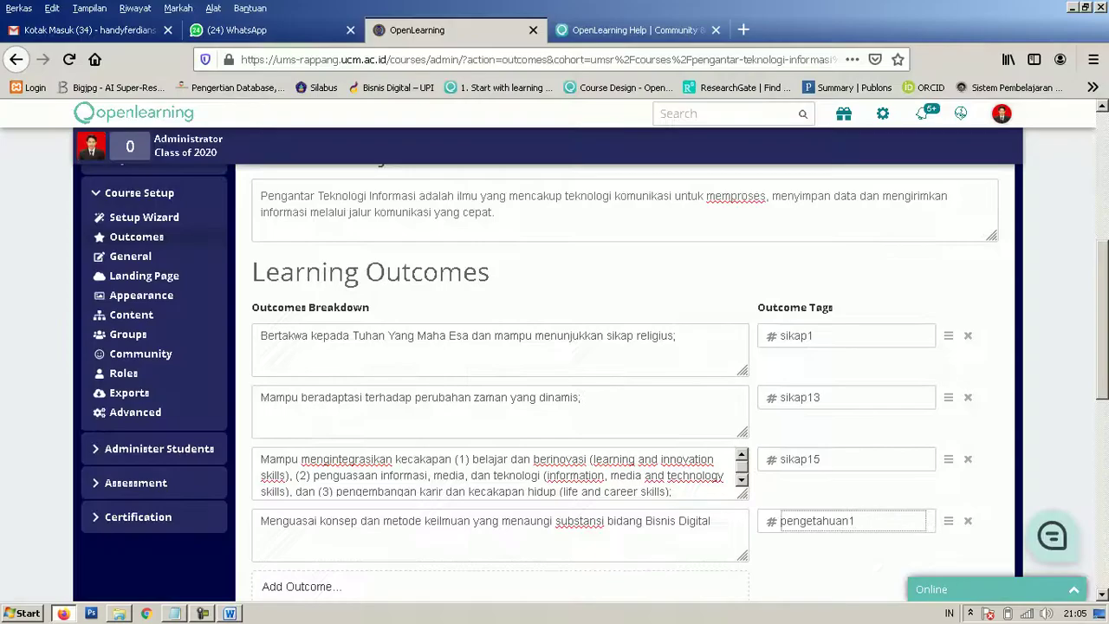
{"action": "left_click", "coordinate": [485, 586]}
{"action": "type", "text": "•\tMenguasai integrasi teknologi, pedagogi, muatan keilmuan dana/atau keahlian, serta komunikasi"}
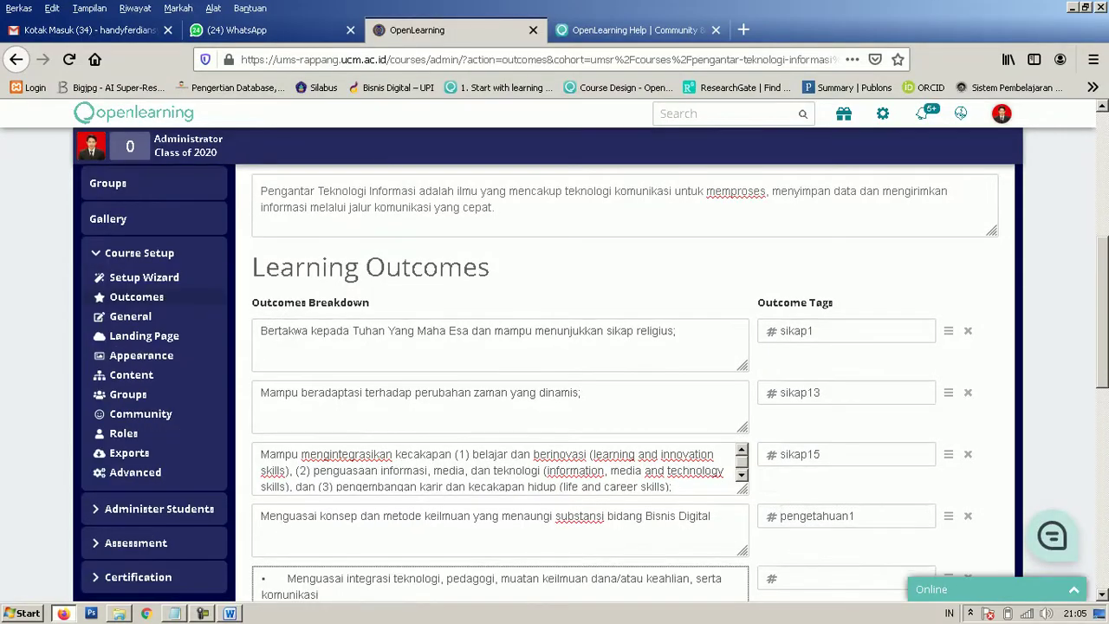
{"action": "key", "text": "BackSpace"}
{"action": "key", "text": "BackSpace"}
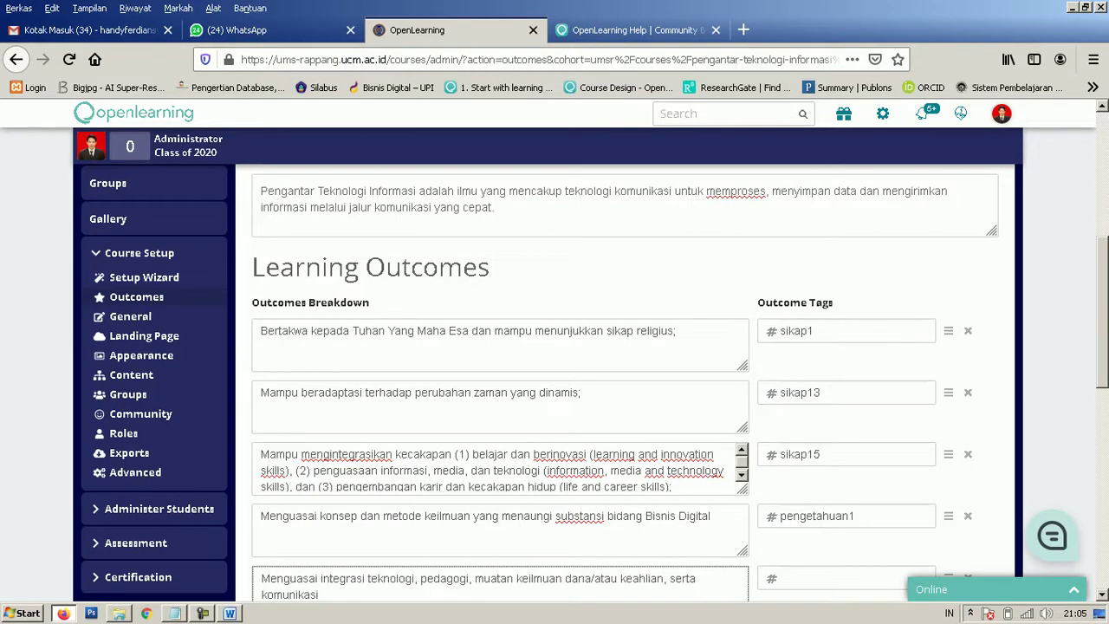
Step: Set the fifth outcome's tag to pengetahuan2
{"action": "key", "text": "alt+Tab"}
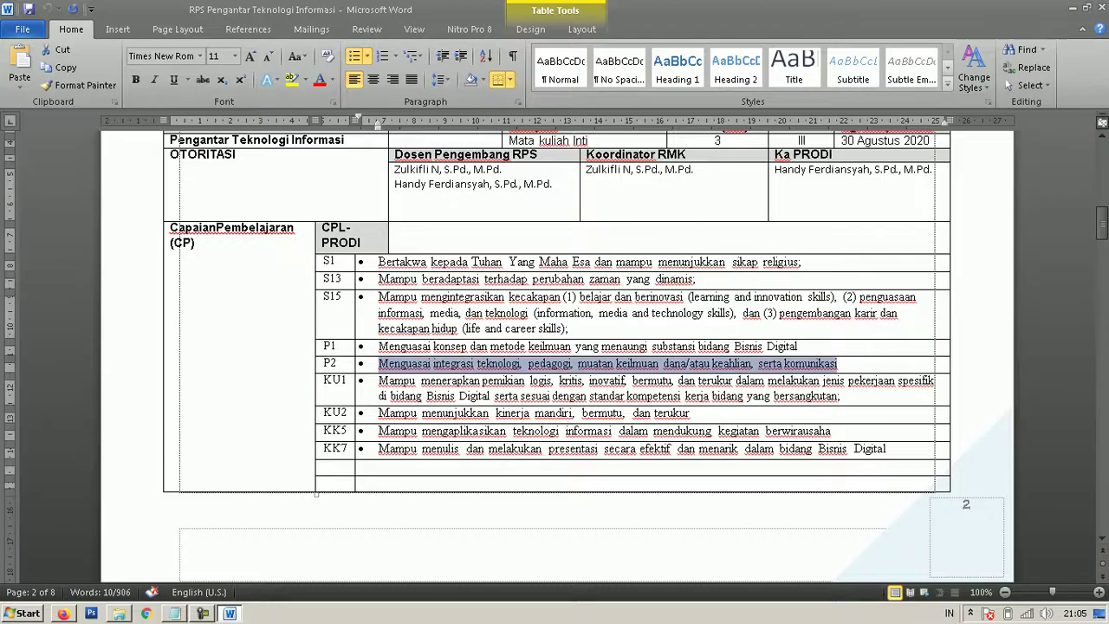
{"action": "key", "text": "alt+Tab"}
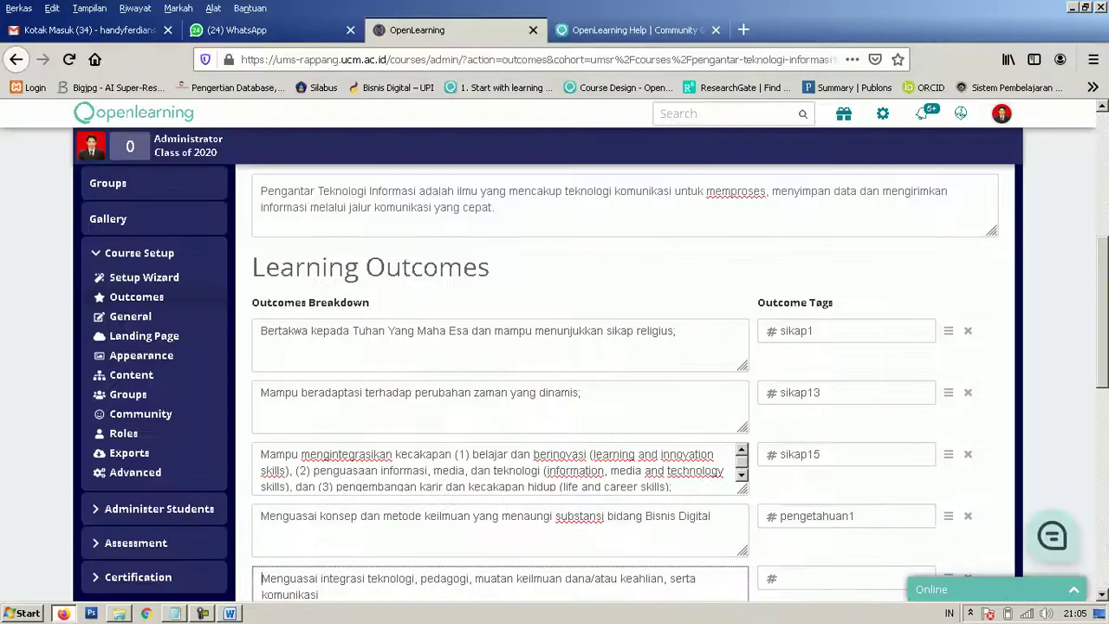
{"action": "key", "text": "Tab"}
{"action": "type", "text": "pen"}
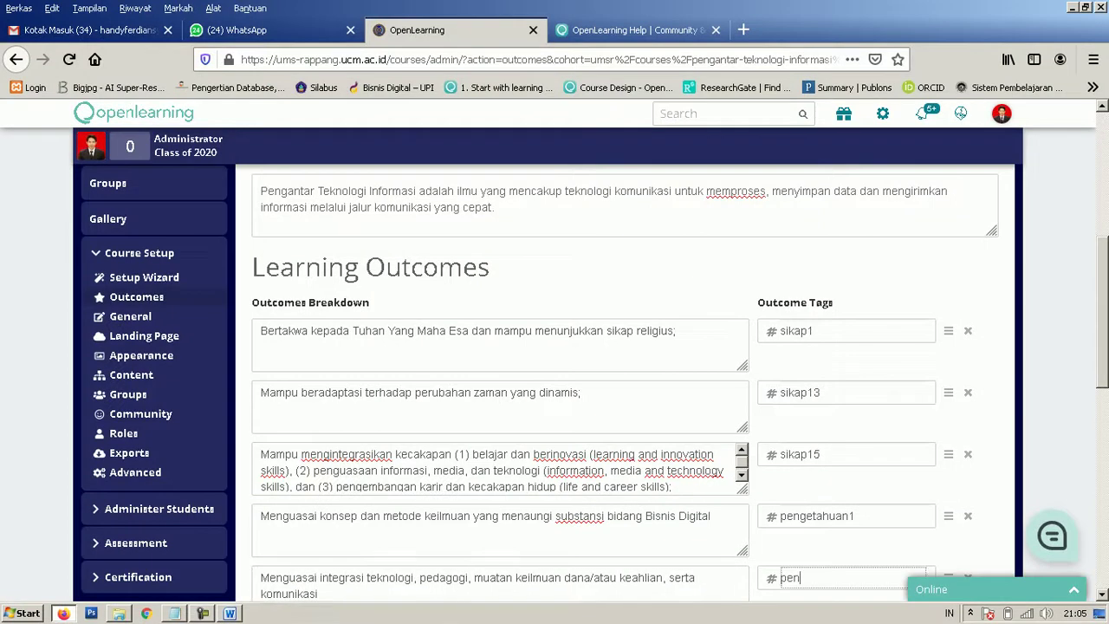
{"action": "type", "text": "getahua2"}
{"action": "scroll", "coordinate": [555, 381], "scroll_direction": "down", "scroll_amount": 3}
{"action": "key", "text": "Left"}
{"action": "type", "text": "n"}
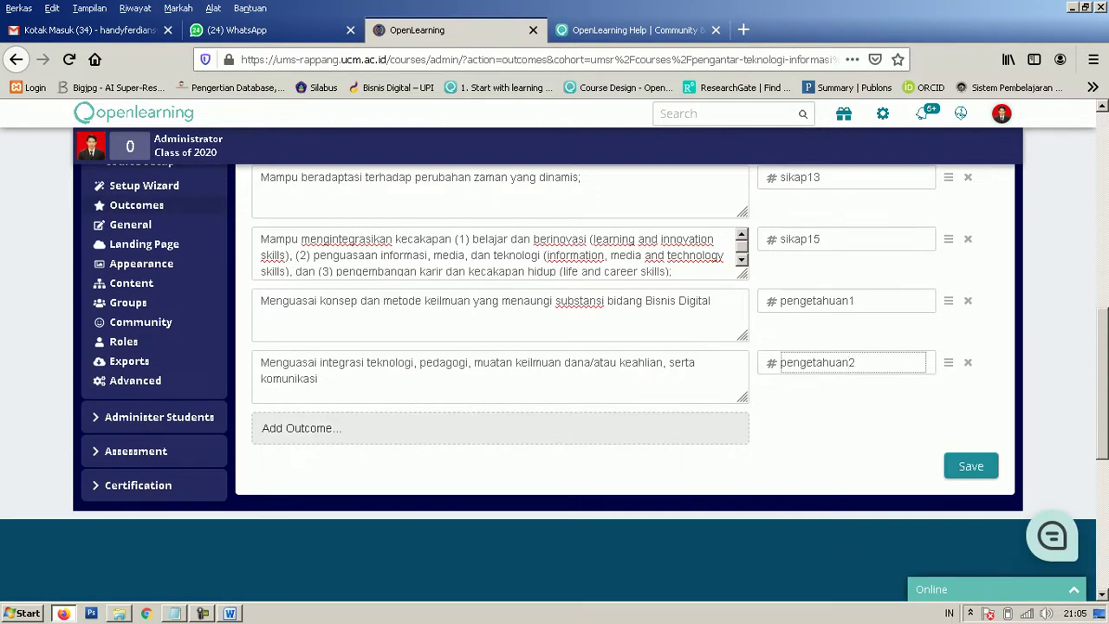
Step: Add a sixth learning outcome containing the KU1 text copied from the Word syllabus, without its leading bullet
{"action": "left_click", "coordinate": [302, 428]}
{"action": "left_click", "coordinate": [229, 613]}
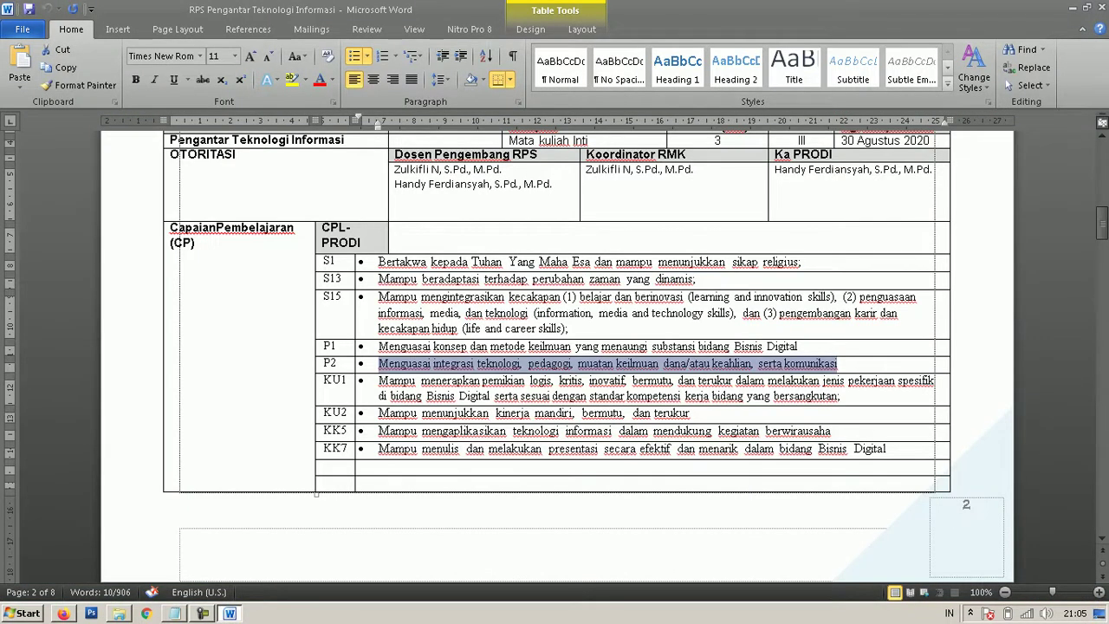
{"action": "left_click", "coordinate": [379, 380]}
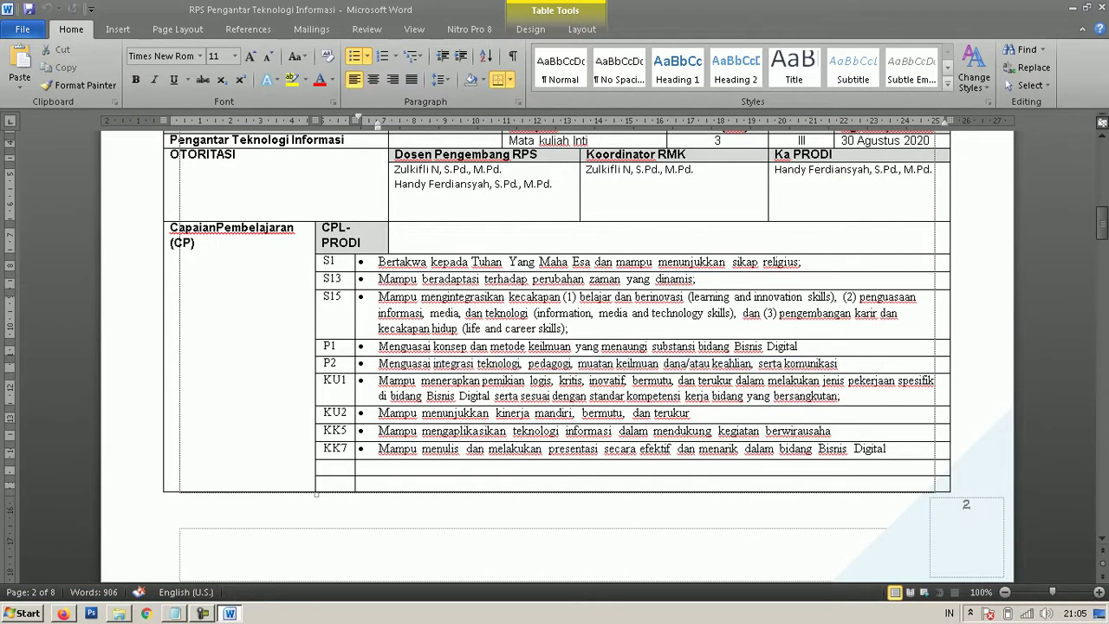
{"action": "left_click_drag", "start_coordinate": [379, 380], "coordinate": [841, 397]}
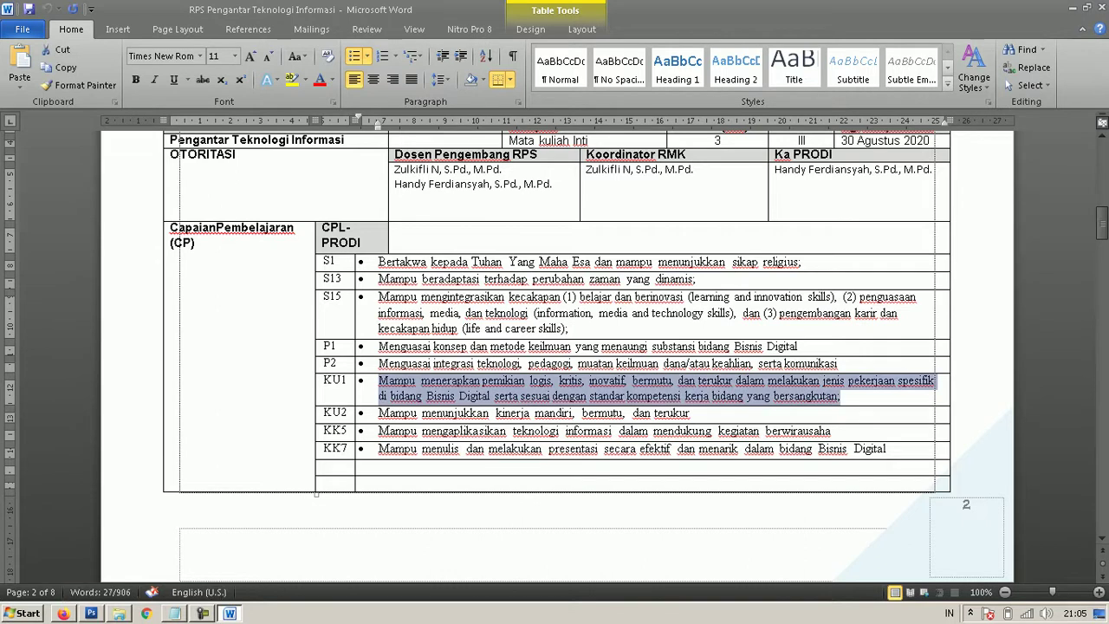
{"action": "key", "text": "alt+Tab"}
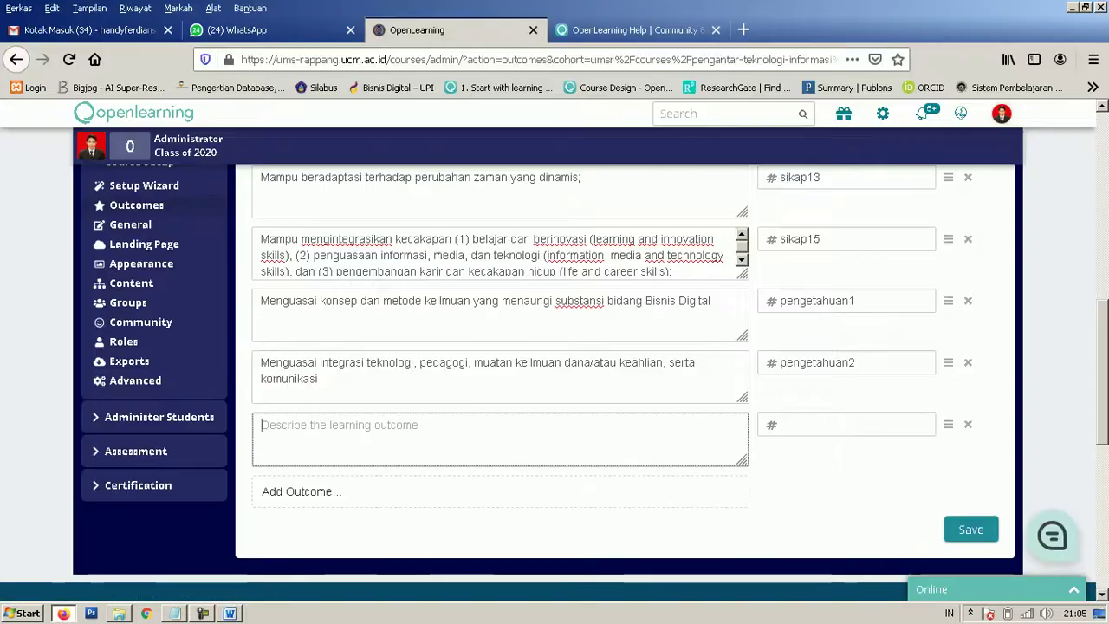
{"action": "type", "text": "•\tMampu  menerapkan pemikiran logis, kritis, inovatif, bermutu, dan terukur dalam melakukan jenis pekerjaan spesifik di bidang Bisnis Digital serta sesuai dengan standar kompetensi kerja bidang yang bersangkutan;"}
{"action": "left_click", "coordinate": [288, 423]}
{"action": "key", "text": "BackSpace"}
{"action": "key", "text": "BackSpace"}
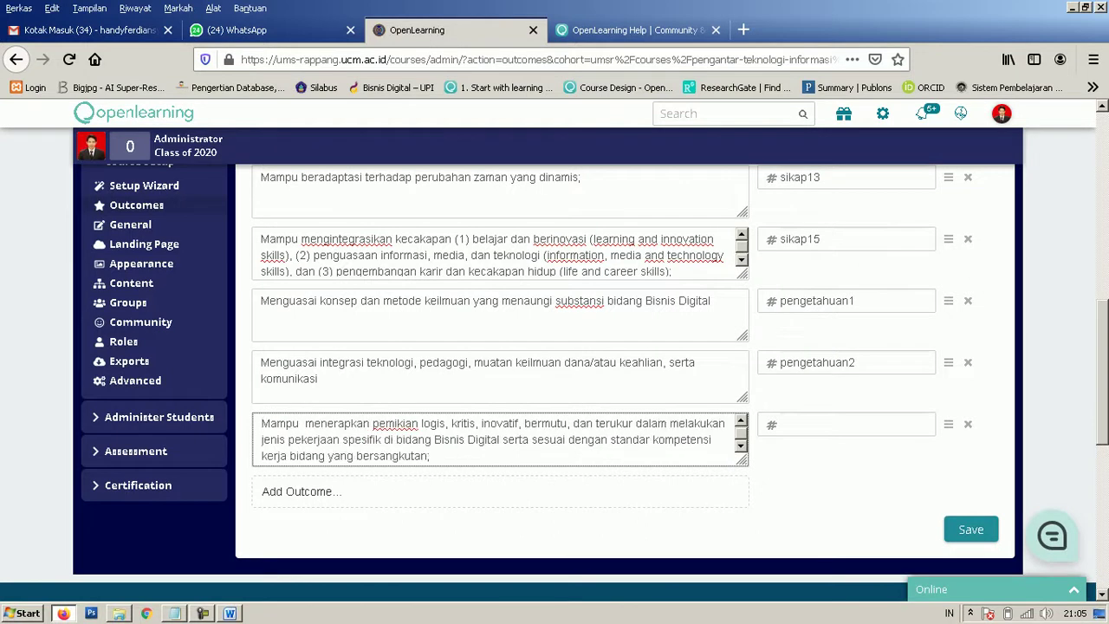
{"action": "left_click", "coordinate": [852, 424]}
{"action": "type", "text": "ket"}
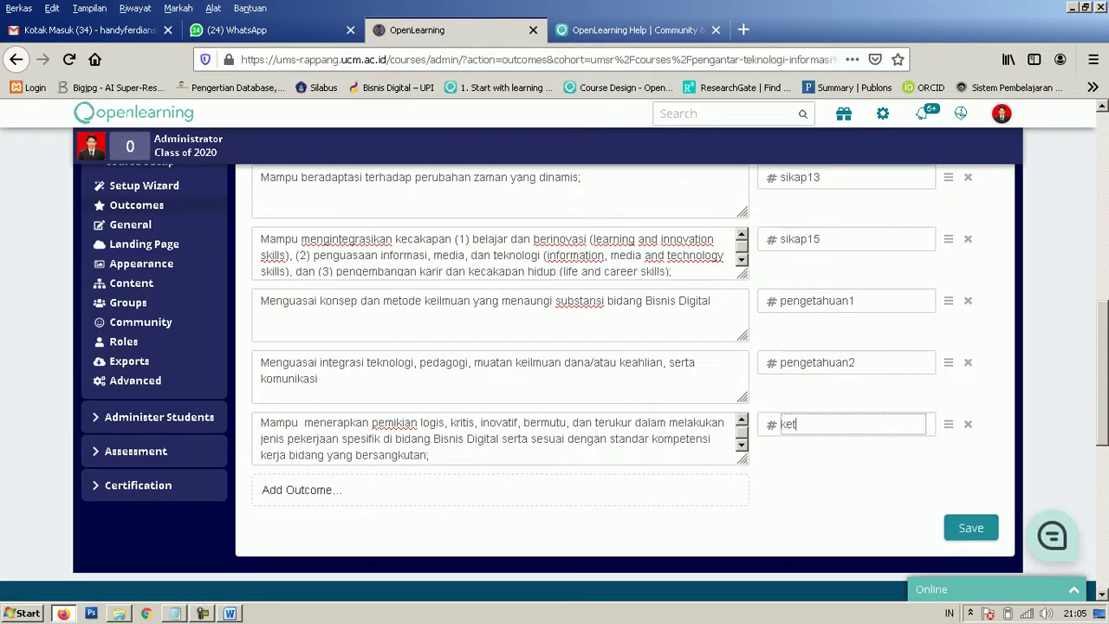
{"action": "type", "text": "erampilan"}
{"action": "key", "text": "BackSpace"}
{"action": "key", "text": "BackSpace"}
{"action": "key", "text": "BackSpace"}
{"action": "key", "text": "BackSpace"}
{"action": "key", "text": "BackSpace"}
{"action": "key", "text": "BackSpace"}
{"action": "key", "text": "BackSpace"}
{"action": "key", "text": "BackSpace"}
{"action": "key", "text": "BackSpace"}
{"action": "key", "text": "BackSpace"}
{"action": "key", "text": "BackSpace"}
{"action": "key", "text": "BackSpace"}
Step: Set the sixth outcome's tag to ku1
{"action": "type", "text": "ku1"}
Step: Add a seventh learning outcome with the KU2 sentence from the Word syllabus, without its leading bullet, and tag it ku2
{"action": "key", "text": "alt+Tab"}
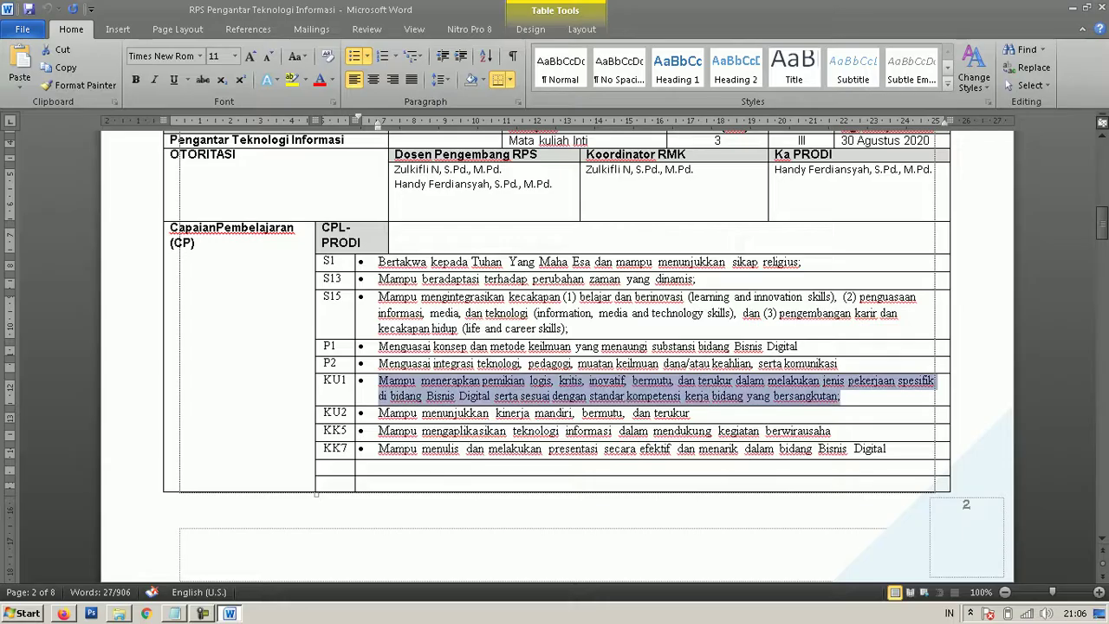
{"action": "left_click", "coordinate": [690, 414]}
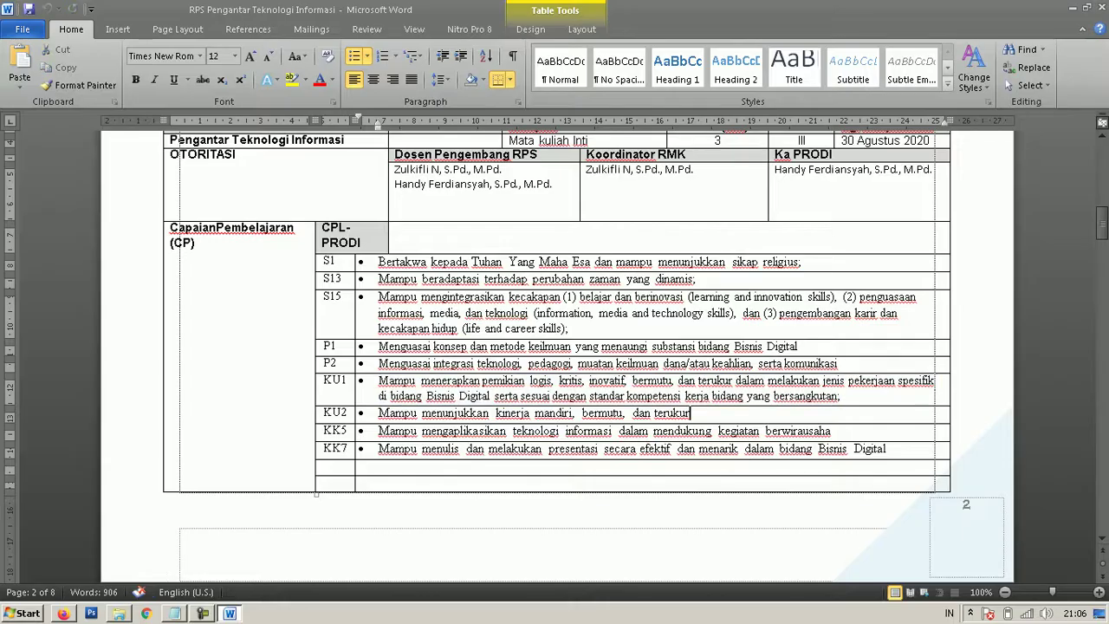
{"action": "key", "text": "shift+Home"}
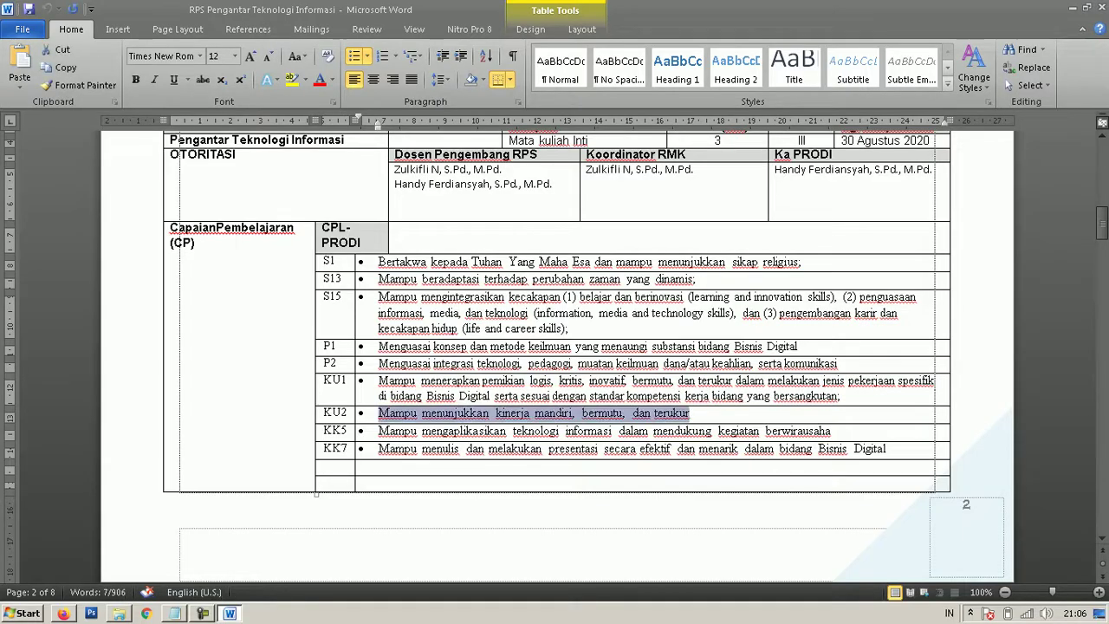
{"action": "left_click", "coordinate": [63, 613]}
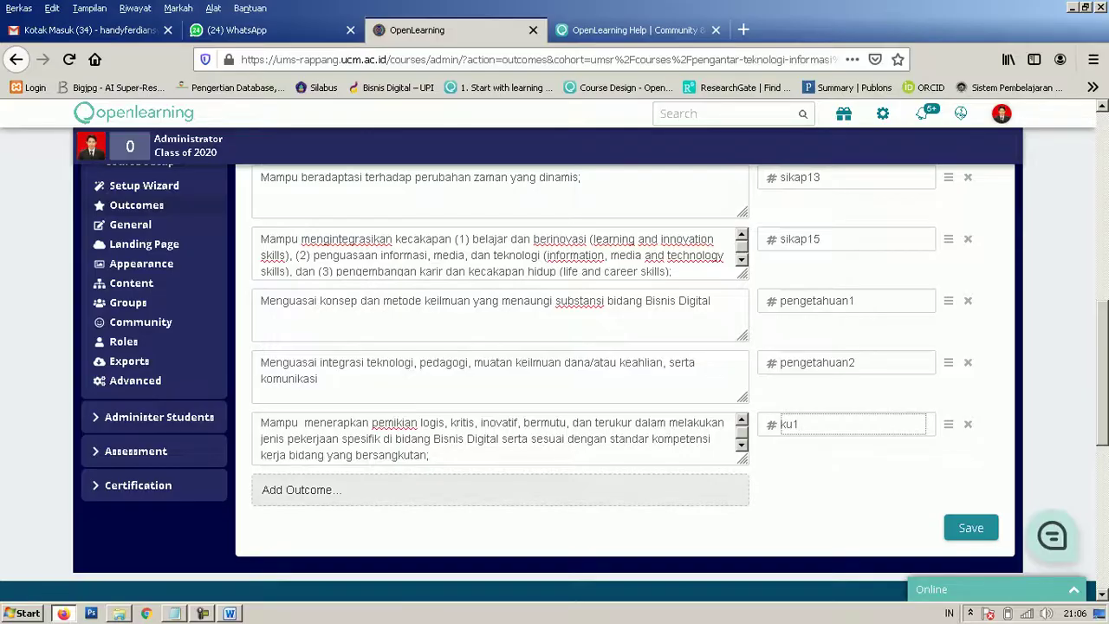
{"action": "left_click", "coordinate": [346, 489]}
{"action": "type", "text": "•\tMampu menunjukkan kinerja mandiri, bermutu, dan terukur"}
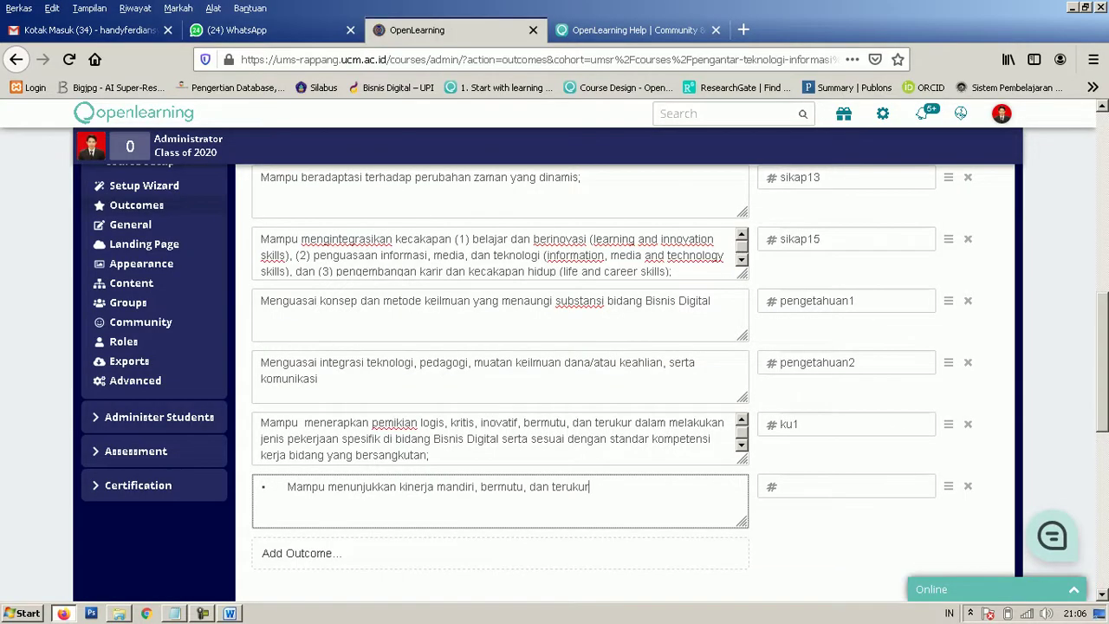
{"action": "key", "text": "BackSpace"}
{"action": "key", "text": "BackSpace"}
{"action": "left_click", "coordinate": [853, 486]}
{"action": "type", "text": "ku2"}
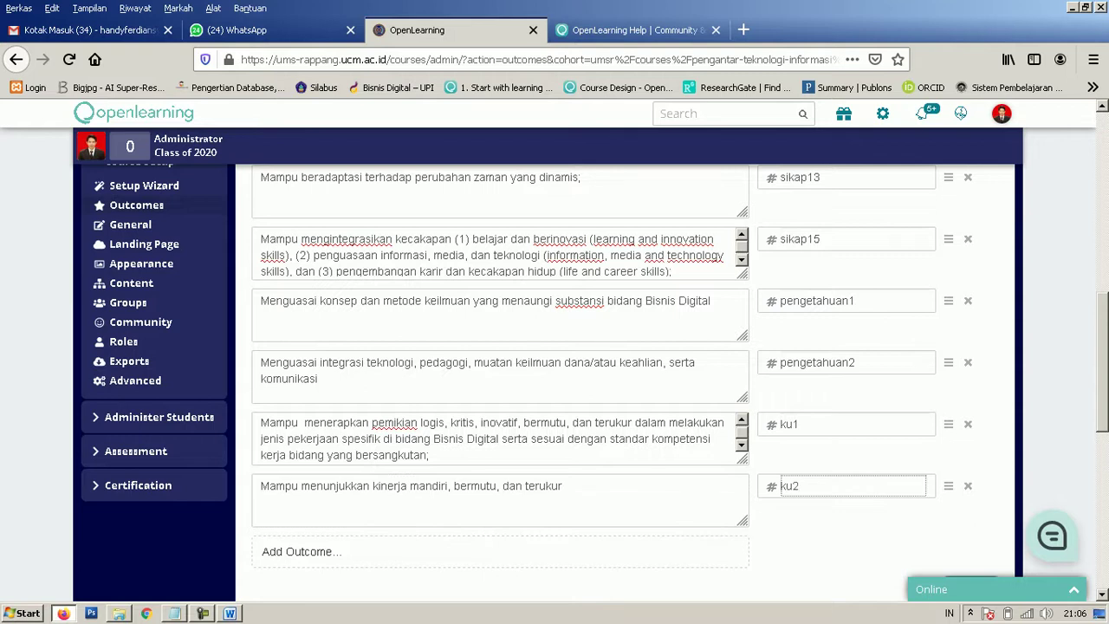
Step: Shorten the fifth outcome's tag to p2
{"action": "left_click", "coordinate": [848, 362]}
{"action": "key", "text": "BackSpace"}
{"action": "key", "text": "BackSpace"}
{"action": "key", "text": "BackSpace"}
{"action": "key", "text": "BackSpace"}
{"action": "key", "text": "BackSpace"}
{"action": "key", "text": "BackSpace"}
{"action": "key", "text": "BackSpace"}
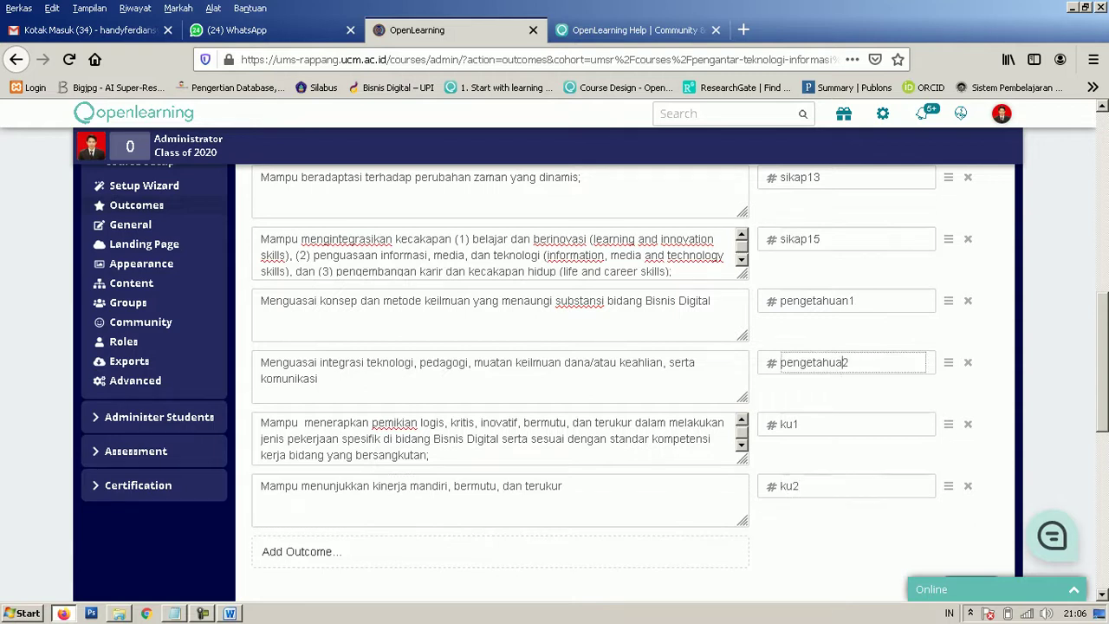
{"action": "key", "text": "BackSpace"}
{"action": "key", "text": "BackSpace"}
{"action": "key", "text": "BackSpace"}
Step: Shorten the fourth outcome's tag to p1
{"action": "left_click", "coordinate": [848, 301]}
{"action": "key", "text": "BackSpace"}
{"action": "key", "text": "BackSpace"}
{"action": "key", "text": "BackSpace"}
{"action": "key", "text": "BackSpace"}
{"action": "key", "text": "BackSpace"}
{"action": "key", "text": "BackSpace"}
{"action": "key", "text": "BackSpace"}
{"action": "key", "text": "BackSpace"}
{"action": "key", "text": "BackSpace"}
{"action": "key", "text": "BackSpace"}
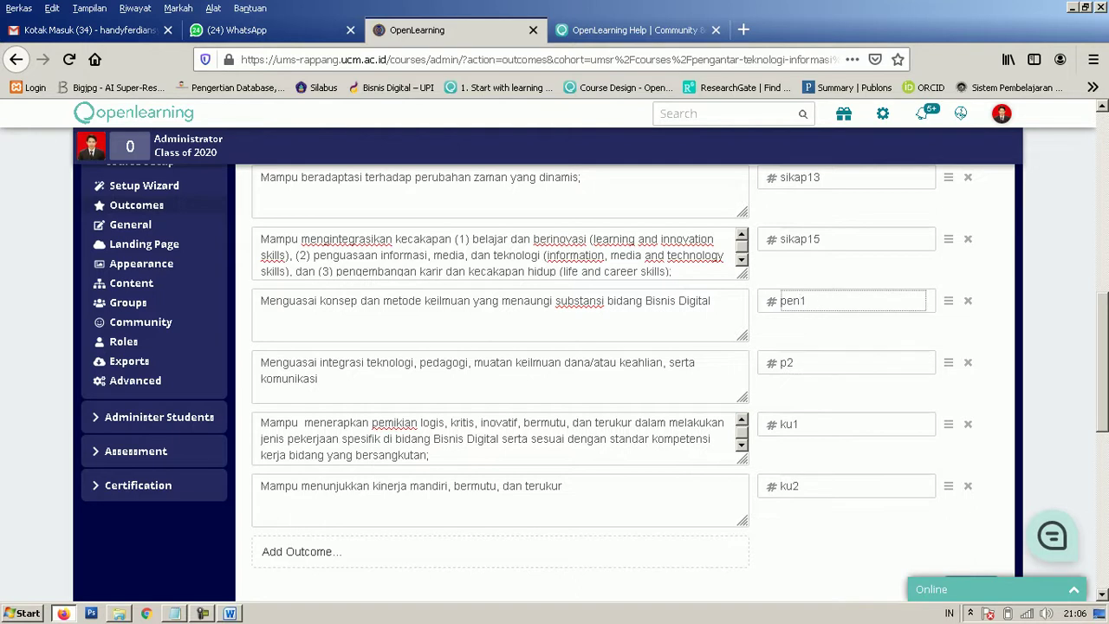
Step: Shorten the third outcome's tag to s15
{"action": "left_click", "coordinate": [820, 239]}
{"action": "key", "text": "BackSpace"}
{"action": "key", "text": "BackSpace"}
{"action": "key", "text": "BackSpace"}
{"action": "key", "text": "BackSpace"}
Step: Shorten the second outcome's tag to s13
{"action": "left_click", "coordinate": [807, 178]}
{"action": "key", "text": "BackSpace"}
{"action": "key", "text": "BackSpace"}
{"action": "key", "text": "BackSpace"}
{"action": "key", "text": "BackSpace"}
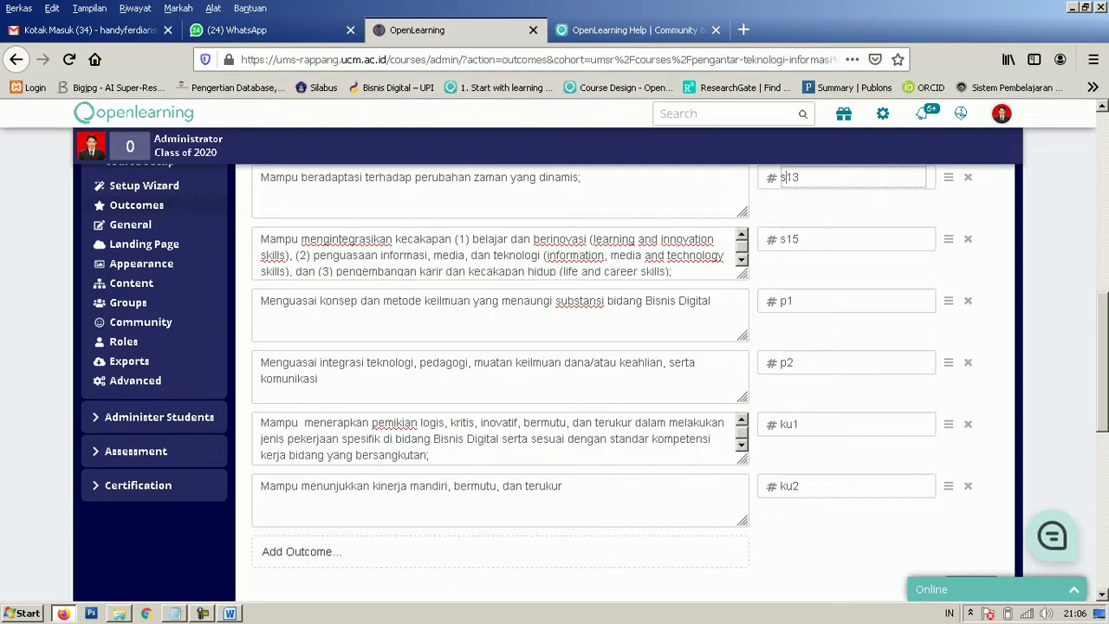
Step: Shorten the first outcome's tag to s1
{"action": "scroll", "coordinate": [589, 381], "scroll_direction": "up", "scroll_amount": 3}
{"action": "left_click", "coordinate": [808, 246]}
{"action": "key", "text": "BackSpace"}
{"action": "key", "text": "BackSpace"}
{"action": "key", "text": "BackSpace"}
{"action": "key", "text": "BackSpace"}
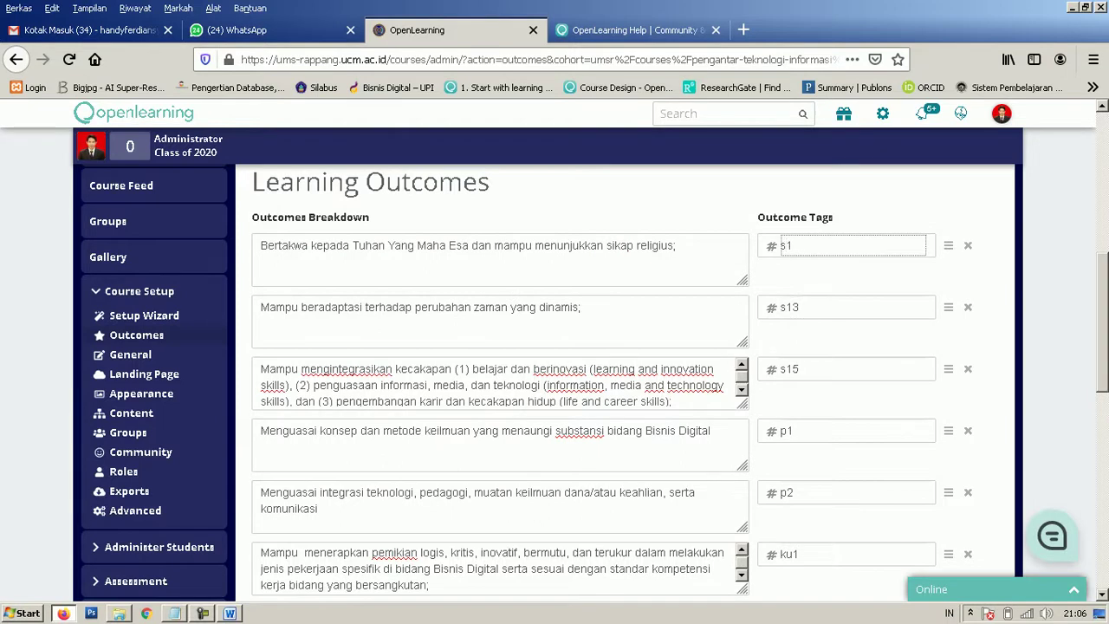
Step: Add the KK5 outcome "Mampu mengaplikasikan teknologi informasi dalam mendukung kegiatan berwirausaha" from the Word syllabus to OpenLearning, without its bullet
{"action": "scroll", "coordinate": [589, 382], "scroll_direction": "down", "scroll_amount": 7}
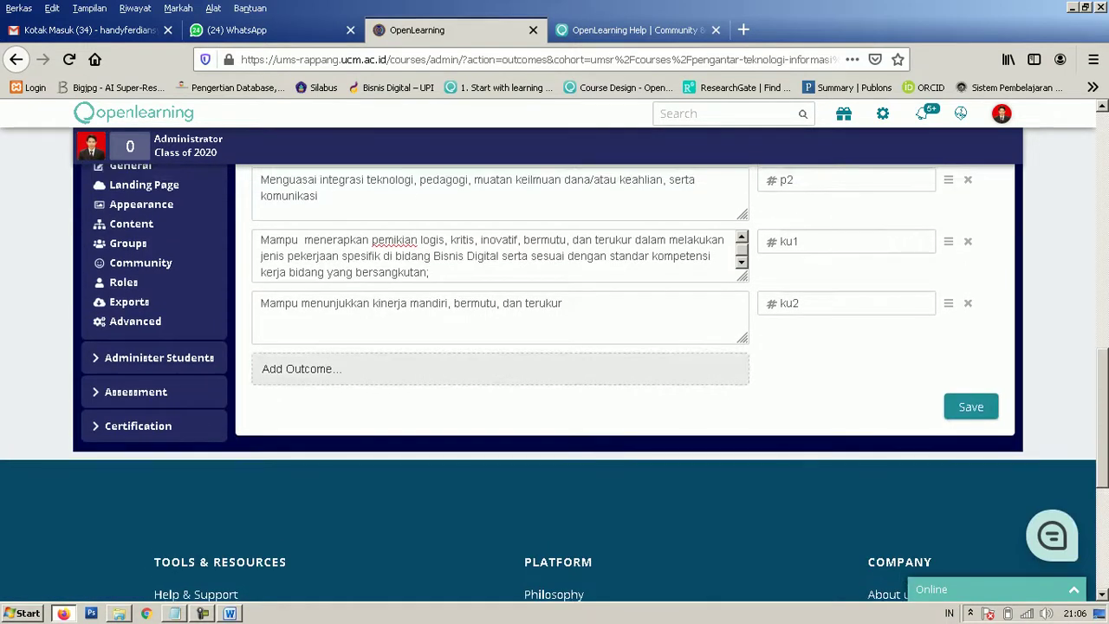
{"action": "left_click", "coordinate": [230, 612]}
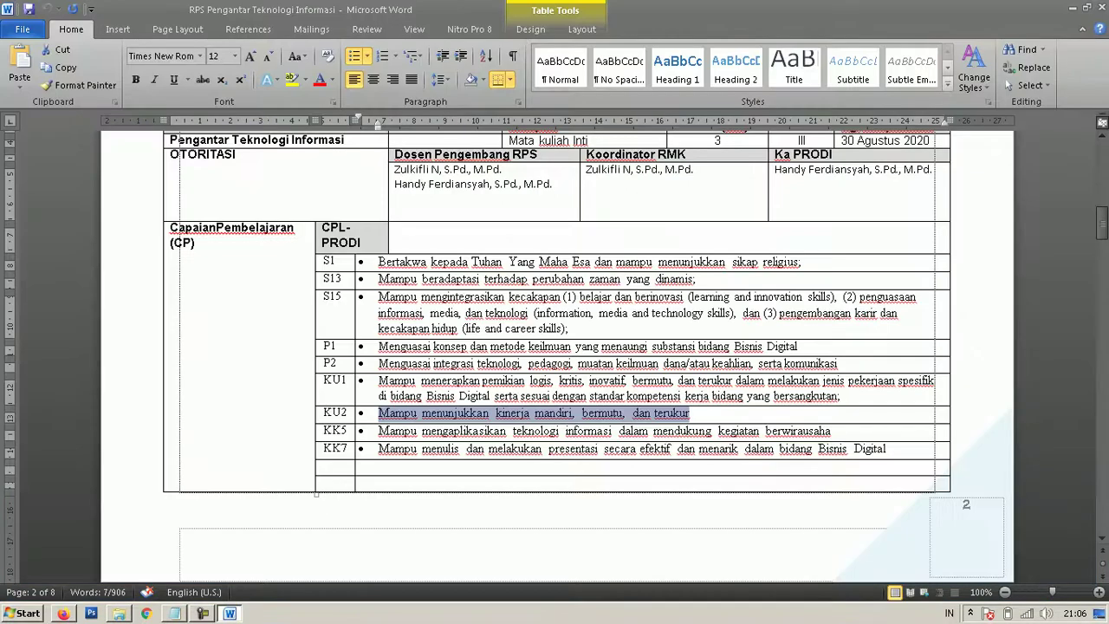
{"action": "left_click", "coordinate": [380, 431]}
{"action": "key", "text": "shift+End"}
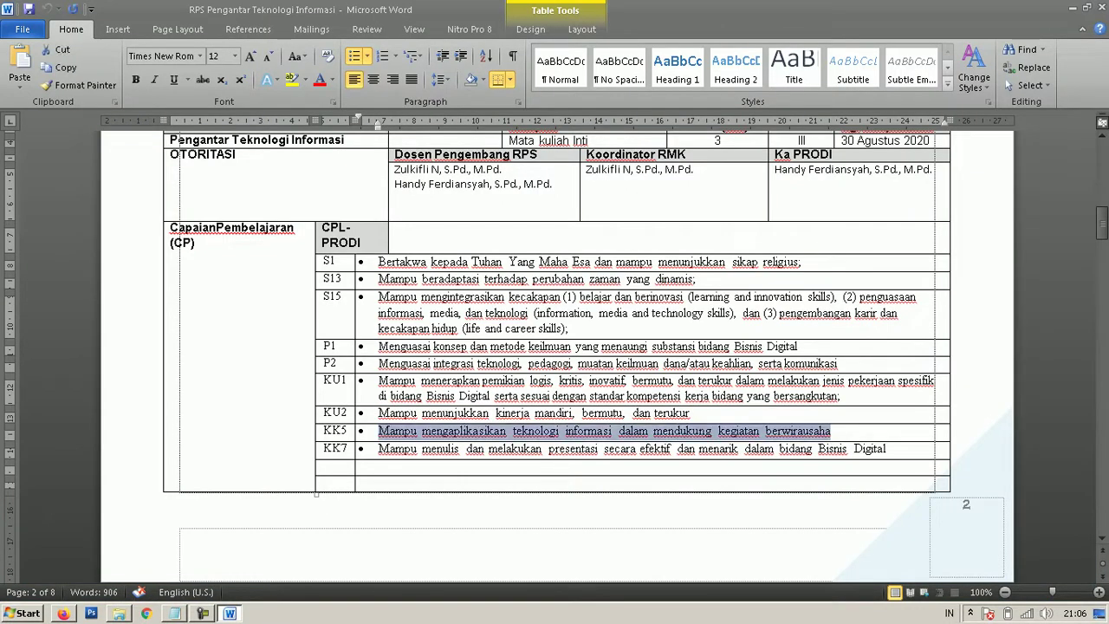
{"action": "left_click", "coordinate": [63, 612]}
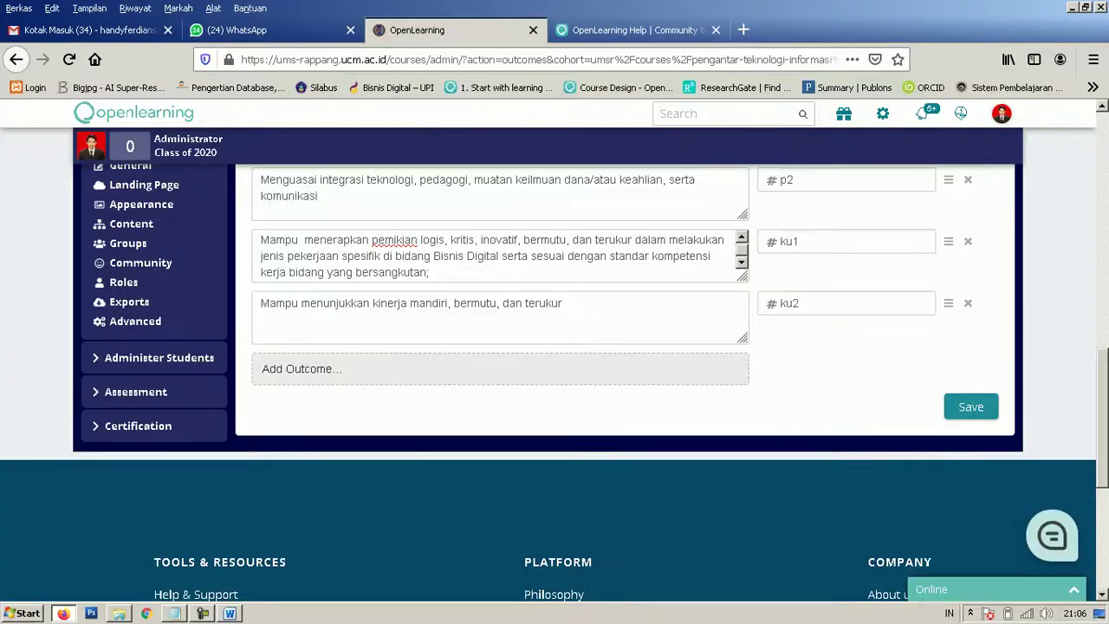
{"action": "left_click", "coordinate": [301, 368]}
{"action": "type", "text": "•\tMampu mengaplikasikan teknologi informasi dalam mendukung kegiatan berwirausaha"}
{"action": "key", "text": "BackSpace"}
{"action": "key", "text": "BackSpace"}
Step: Look up the eighth outcome's code in the Word syllabus and tag that outcome kk5 in OpenLearning
{"action": "key", "text": "alt+Tab"}
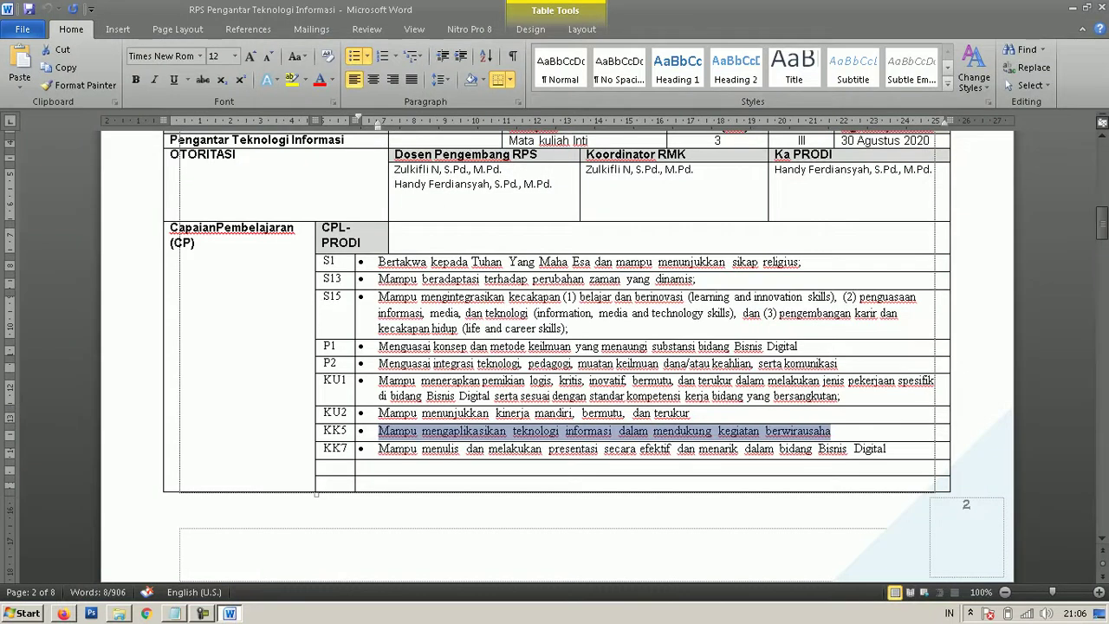
{"action": "double_click", "coordinate": [334, 431]}
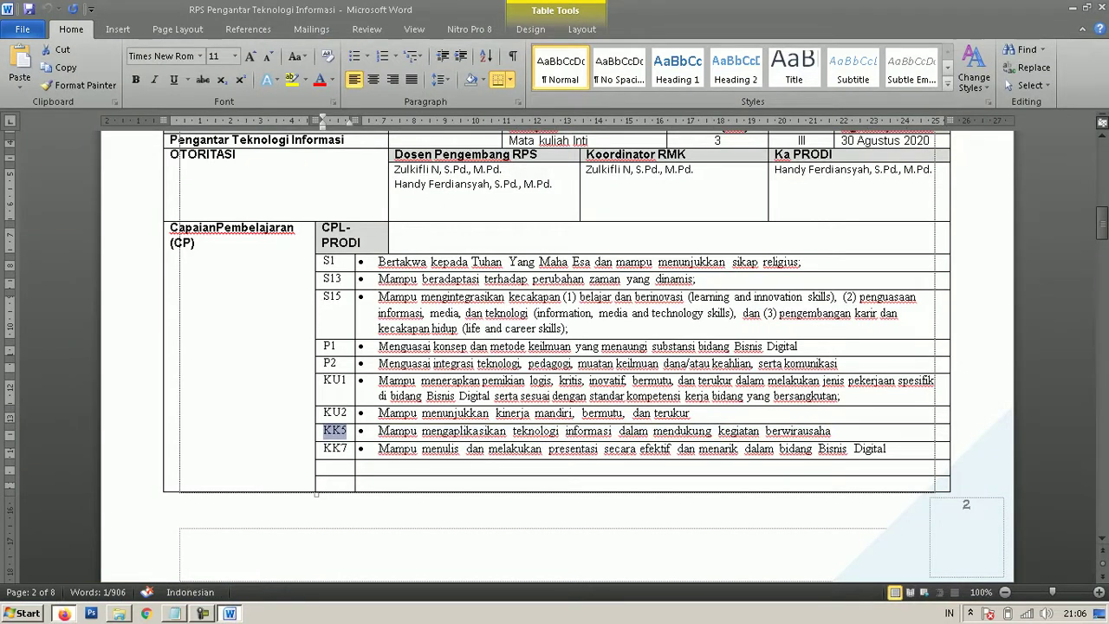
{"action": "key", "text": "alt+Tab"}
{"action": "key", "text": "Tab"}
{"action": "type", "text": "kk5"}
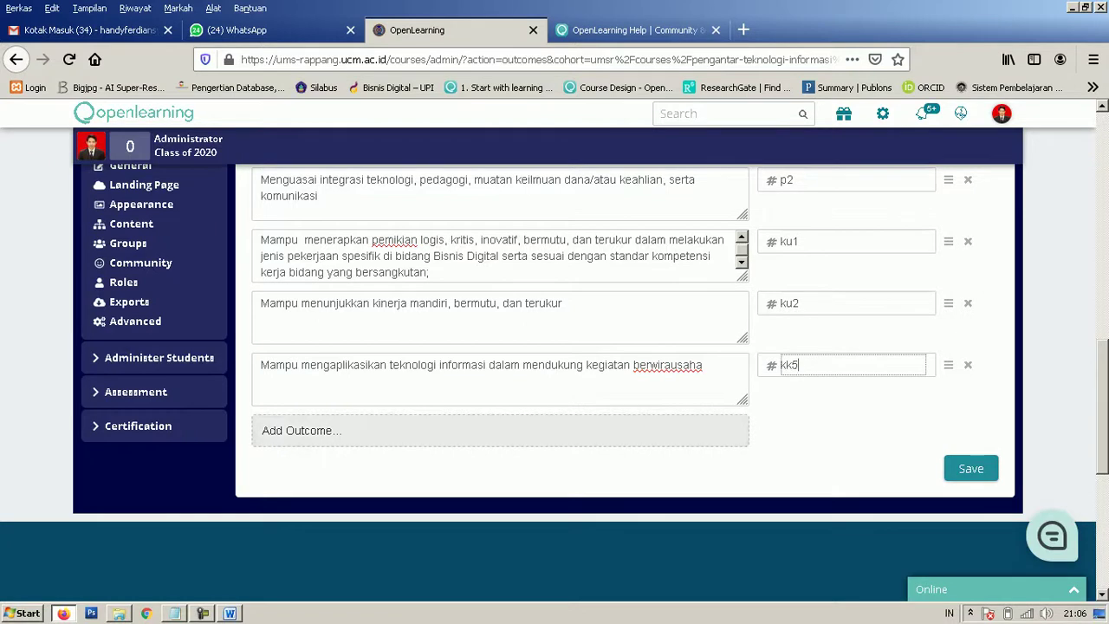
Step: Add the KK7 outcome "Mampu menulis dan melakukan presentasi secara efektif dan menarik dalam bidang Bisnis Digital" from the Word syllabus to OpenLearning, without its bullet
{"action": "left_click", "coordinate": [500, 431]}
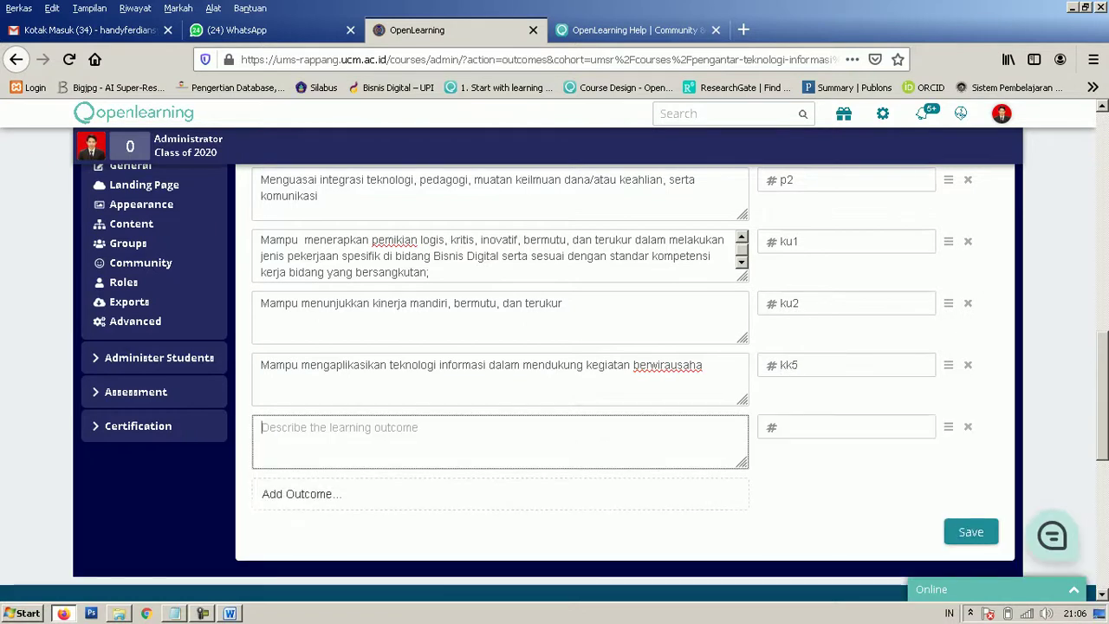
{"action": "key", "text": "alt+Tab"}
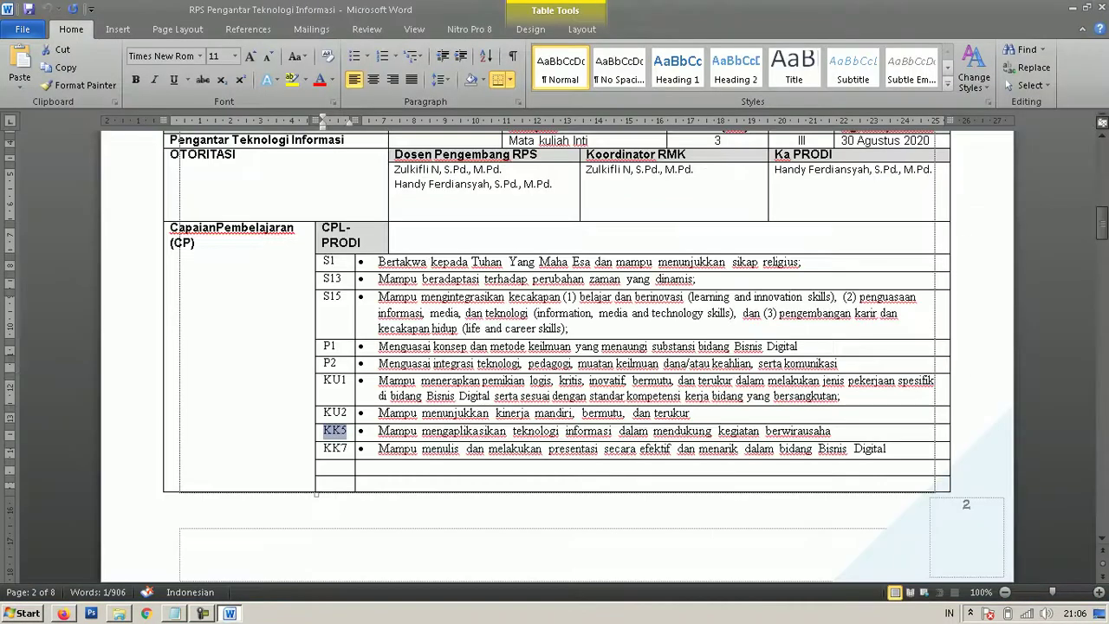
{"action": "left_click", "coordinate": [380, 449]}
{"action": "key", "text": "shift+End"}
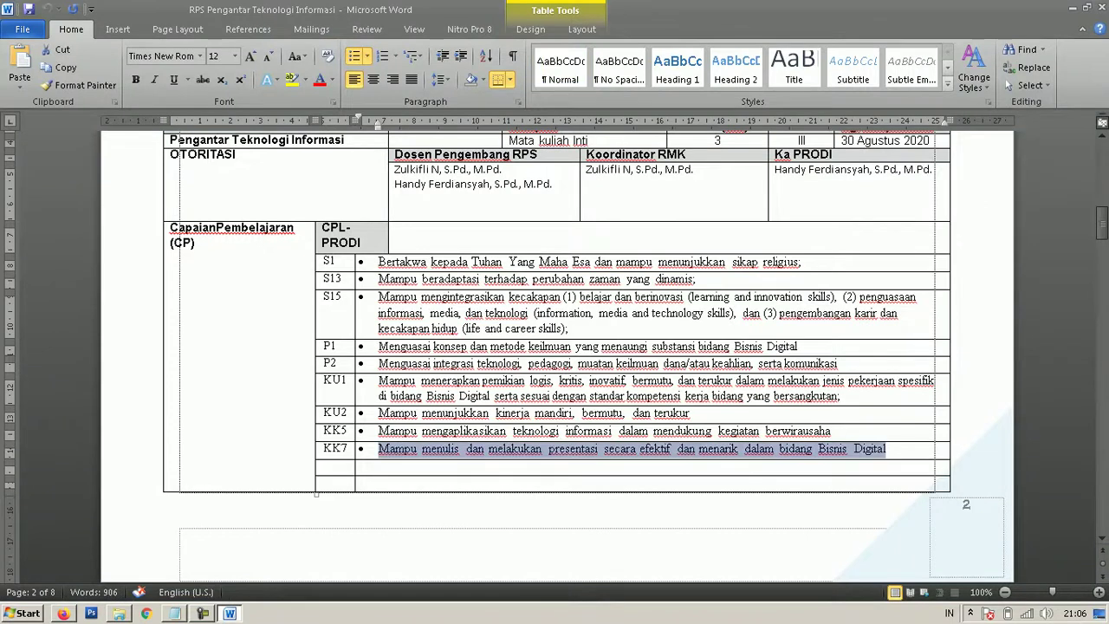
{"action": "key", "text": "alt+Tab"}
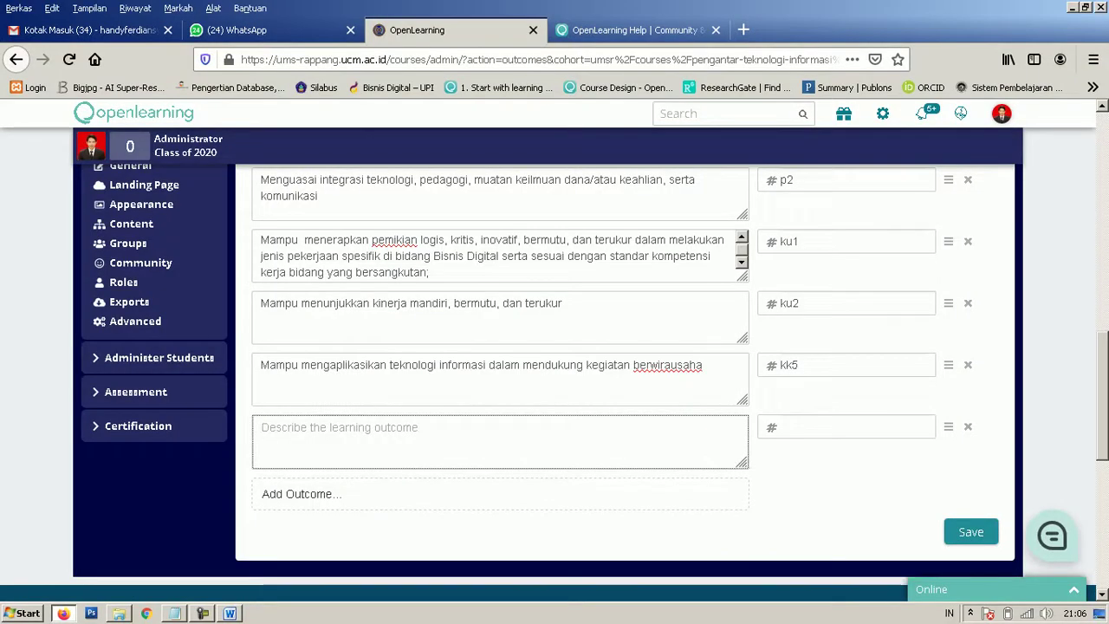
{"action": "type", "text": "•\tMampu menulis dan melakukan presentasi secara efektif dan menarik dalam bidang Bisnis Digital"}
{"action": "key", "text": "BackSpace"}
{"action": "key", "text": "BackSpace"}
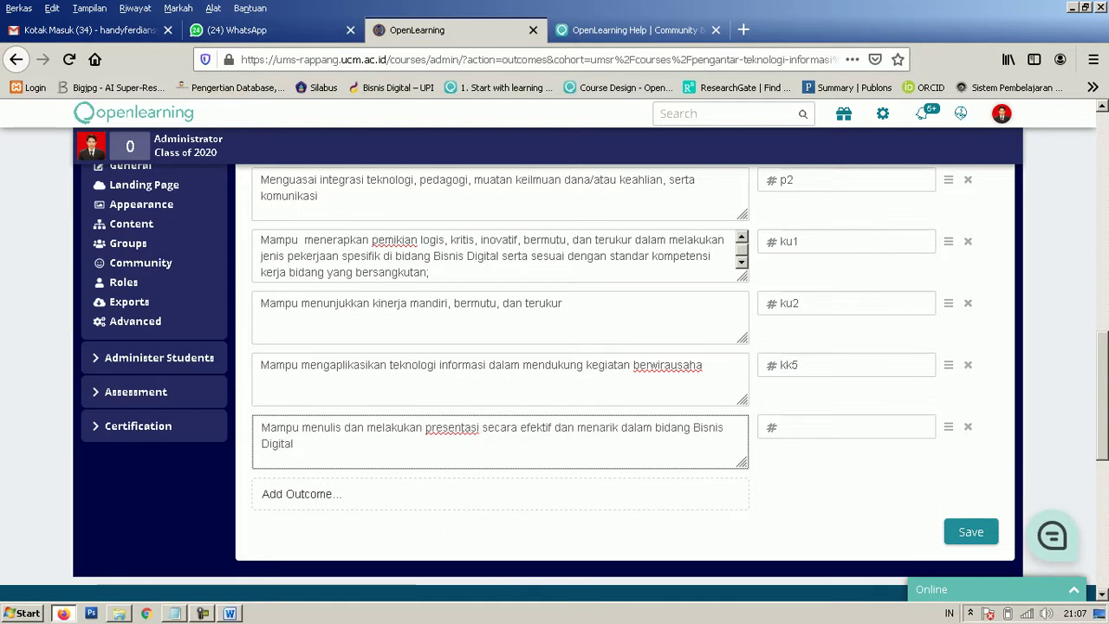
Step: Check the ninth outcome's code in the Word syllabus and tag that outcome kk7 in OpenLearning
{"action": "key", "text": "alt+Tab"}
{"action": "key", "text": "alt+Tab"}
{"action": "key", "text": "Tab"}
{"action": "type", "text": "kk7"}
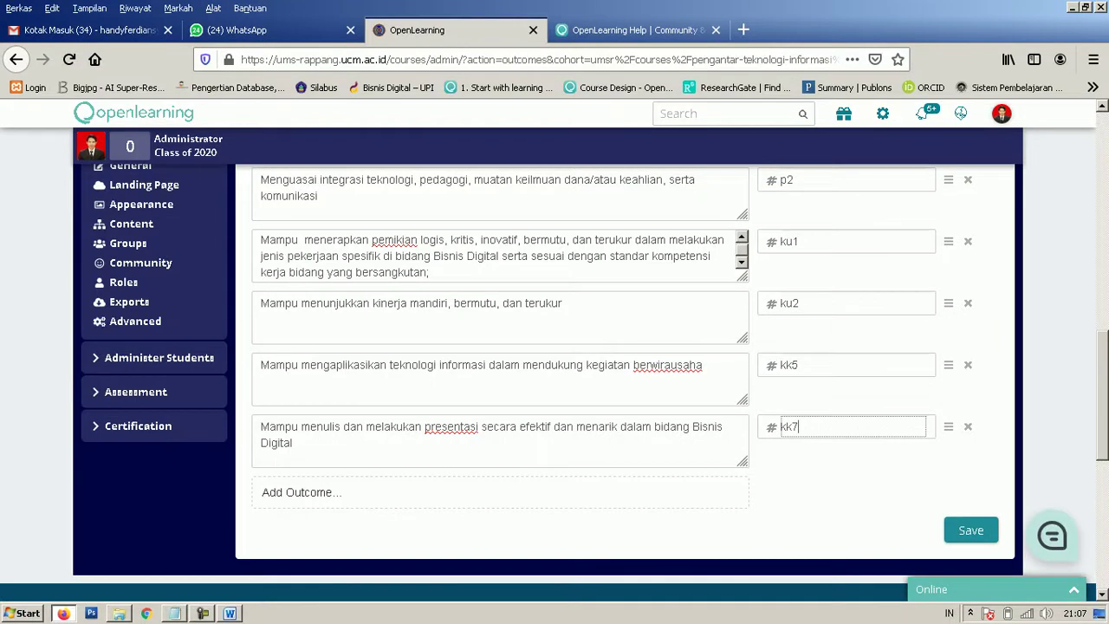
Step: Review the list of learning outcomes with their tags and save them for the course
{"action": "scroll", "coordinate": [554, 381], "scroll_direction": "up", "scroll_amount": 5}
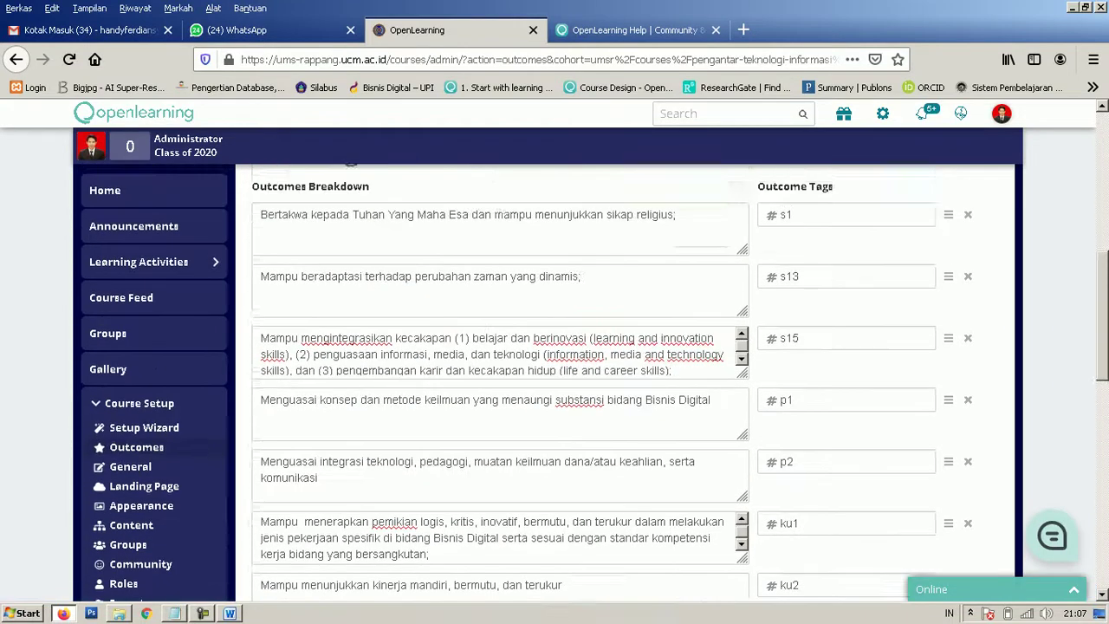
{"action": "scroll", "coordinate": [595, 383], "scroll_direction": "down", "scroll_amount": 1}
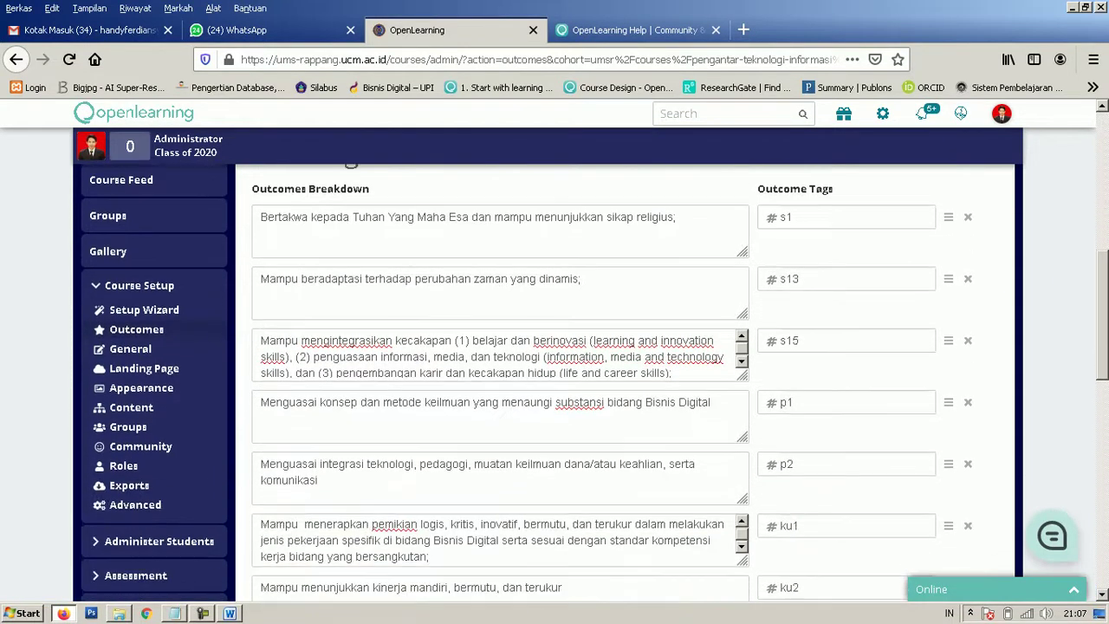
{"action": "scroll", "coordinate": [555, 381], "scroll_direction": "down", "scroll_amount": 5}
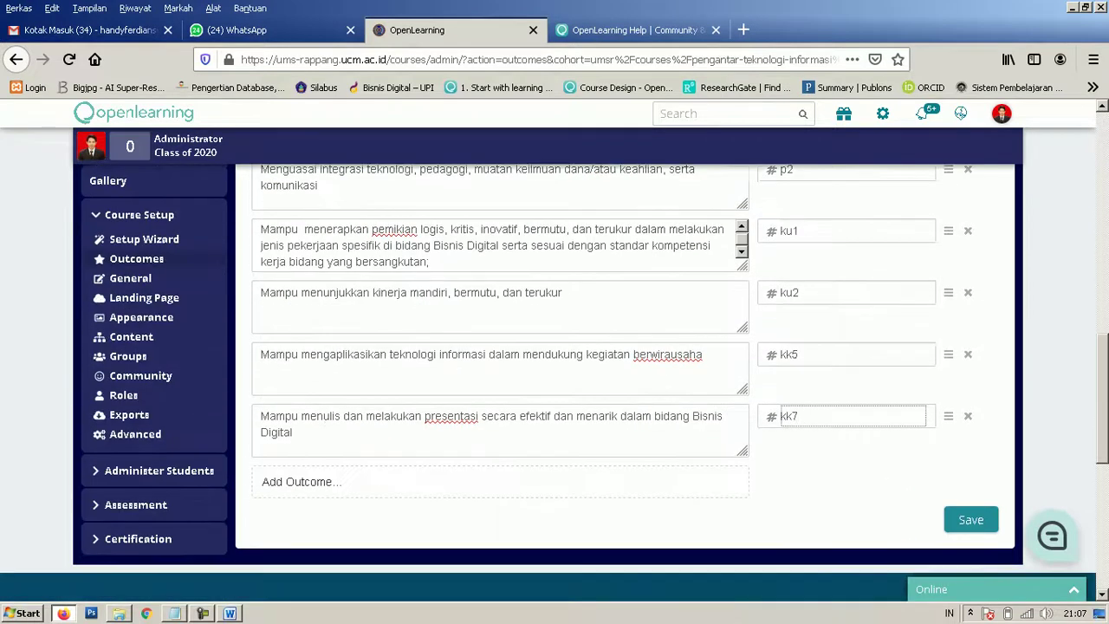
{"action": "left_click", "coordinate": [970, 529]}
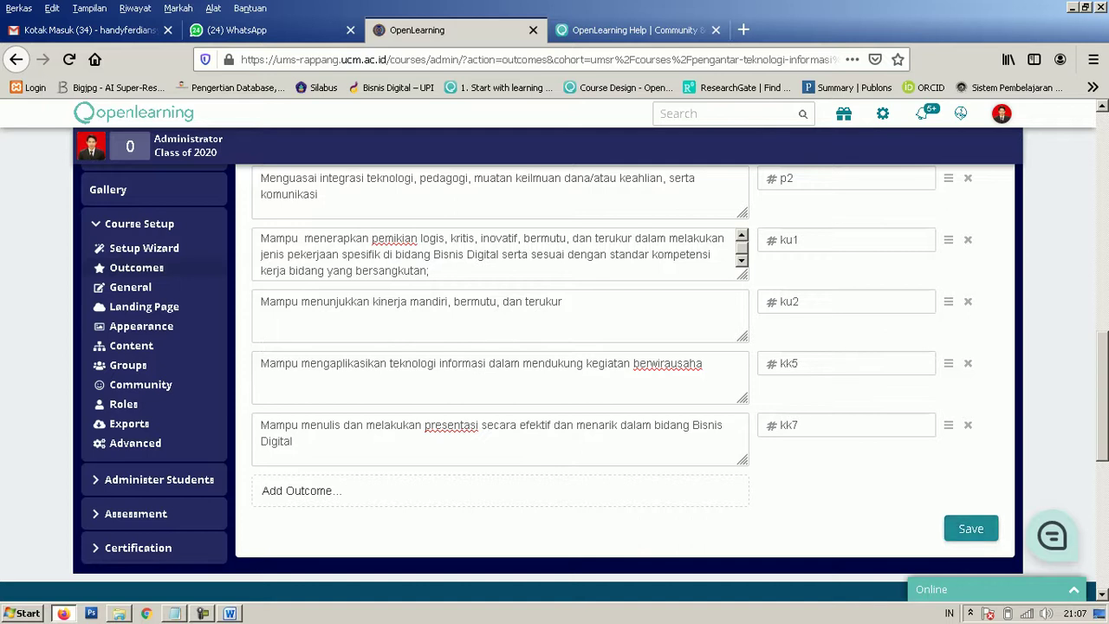
{"action": "scroll", "coordinate": [555, 381], "scroll_direction": "up", "scroll_amount": 3}
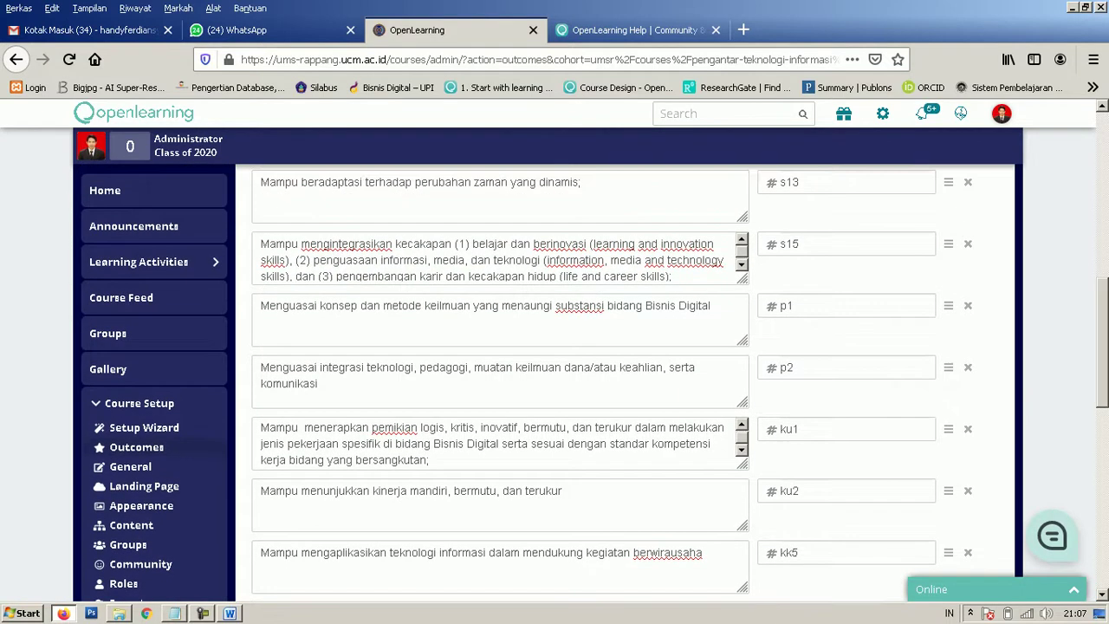
{"action": "scroll", "coordinate": [554, 381], "scroll_direction": "up", "scroll_amount": 4}
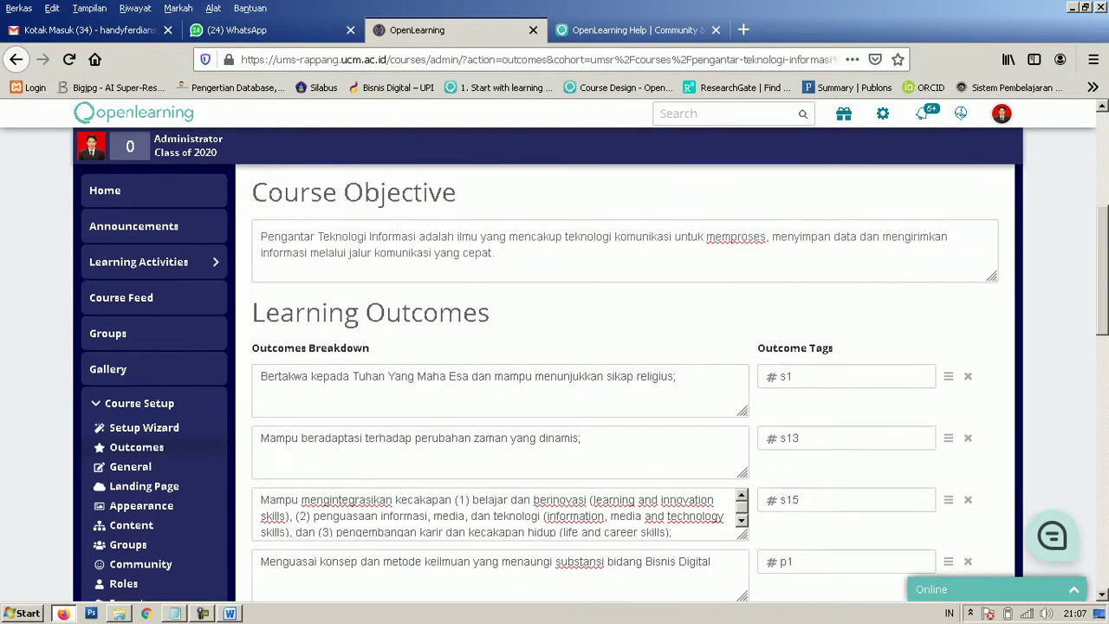
{"action": "key", "text": "alt+Tab"}
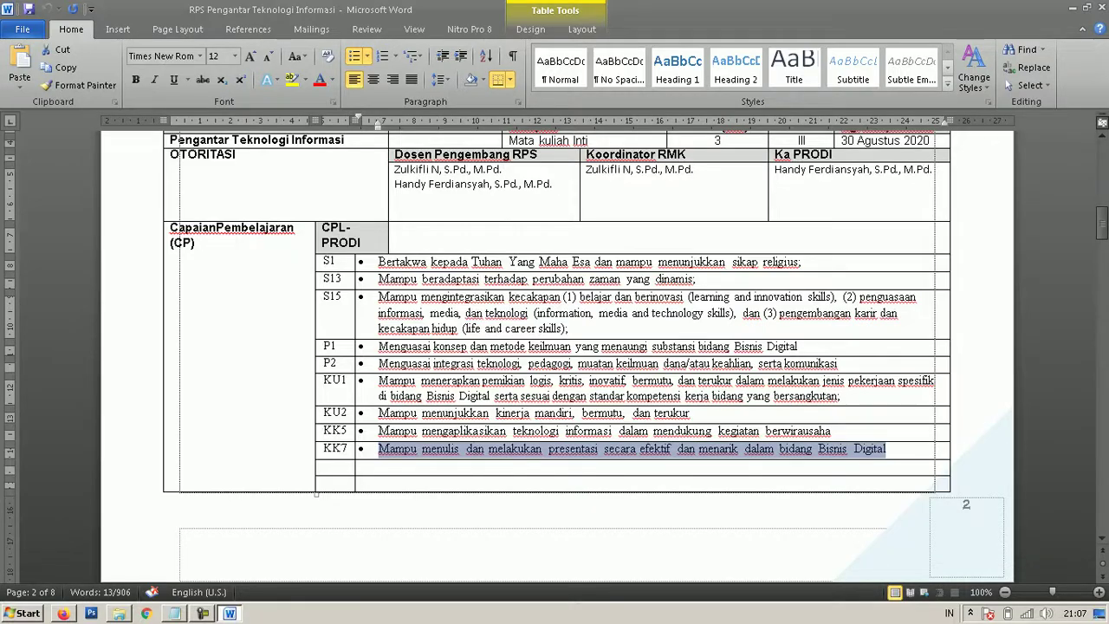
{"action": "key", "text": "alt+Tab"}
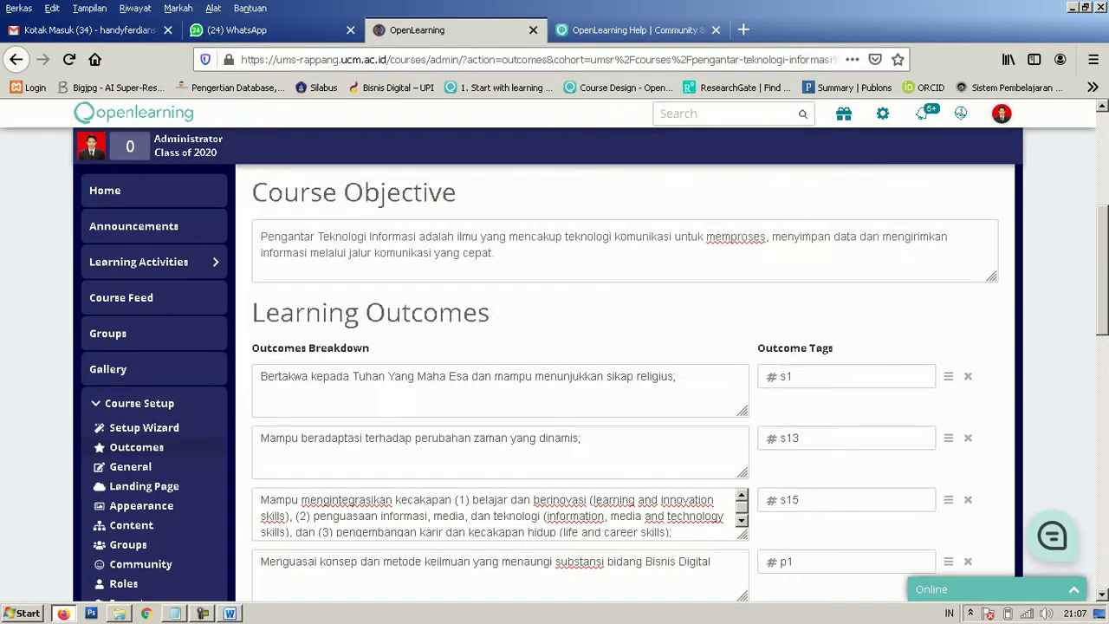
{"action": "scroll", "coordinate": [624, 382], "scroll_direction": "down", "scroll_amount": 10}
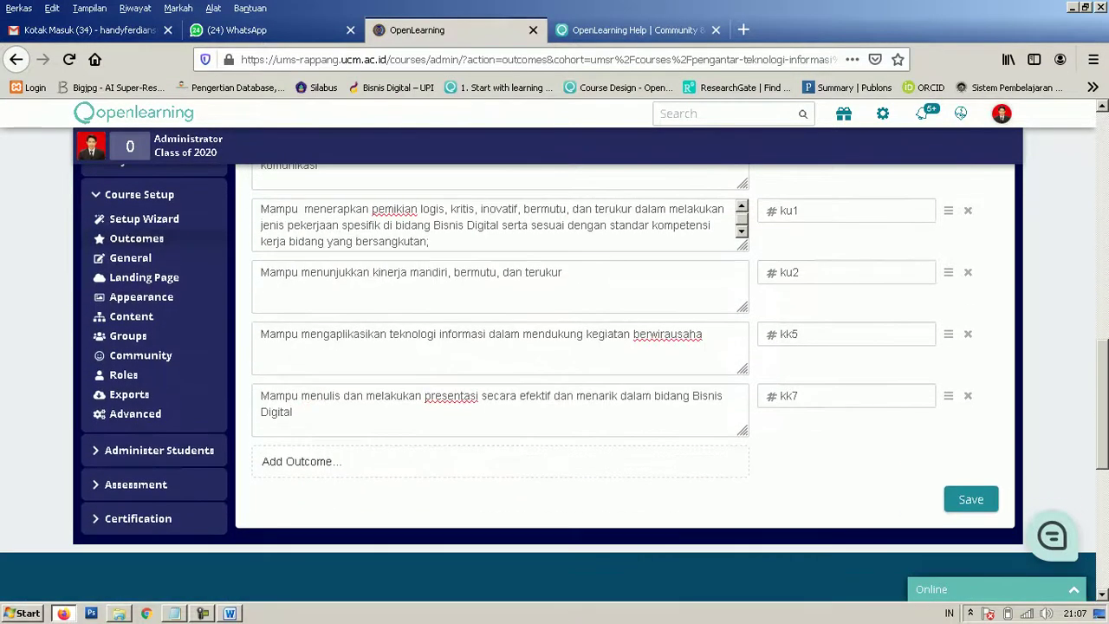